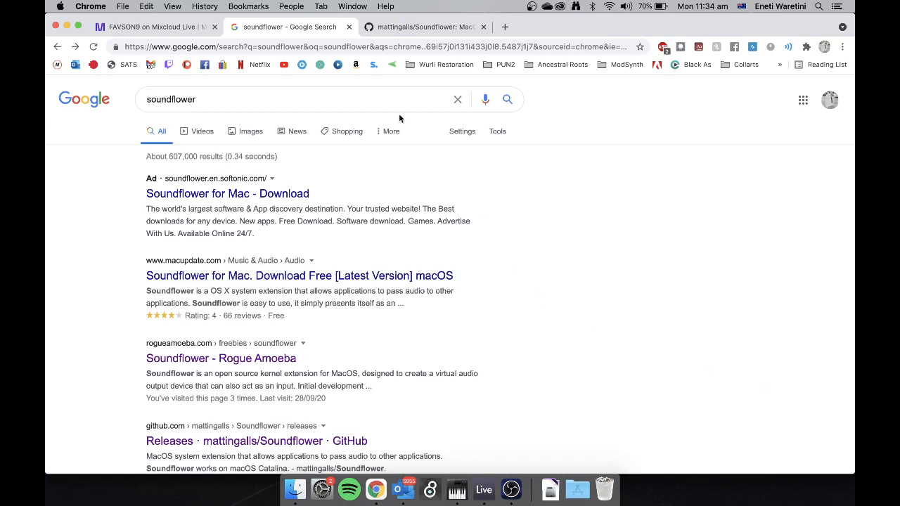
- Search Google for soundflower and open the mattingalls/Soundflower releases page on GitHub
click(345, 105)
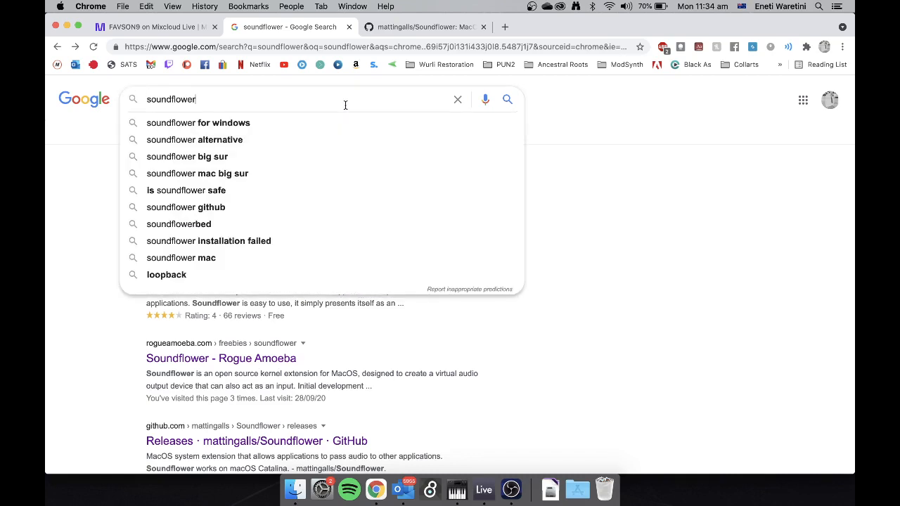
key(Return)
scroll(502, 283, down, 3)
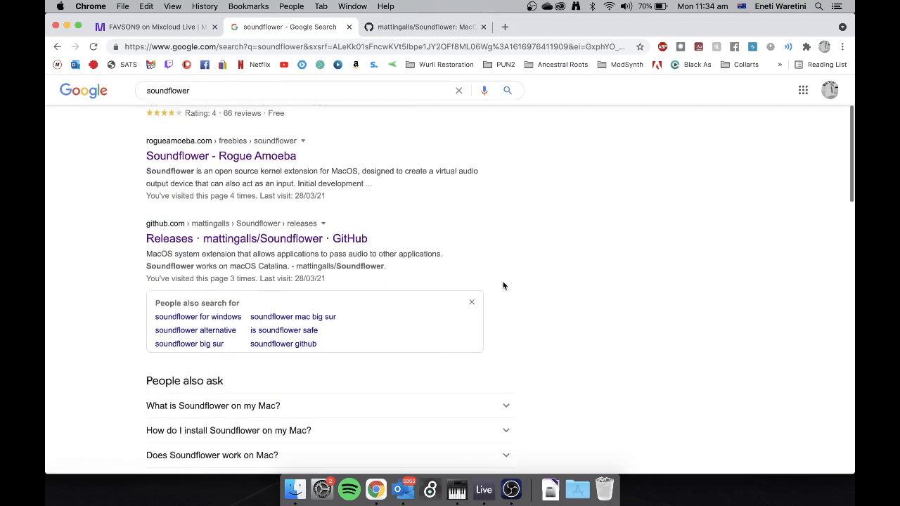
scroll(503, 285, up, 1)
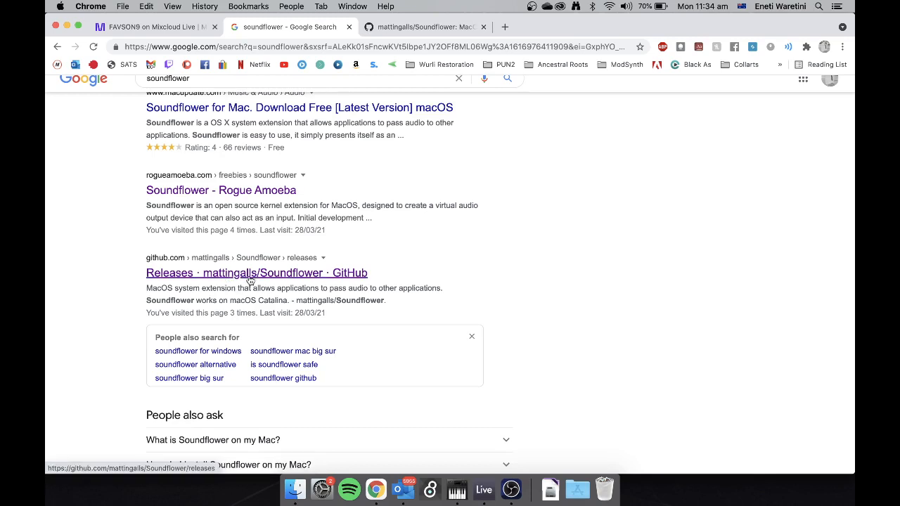
click(344, 277)
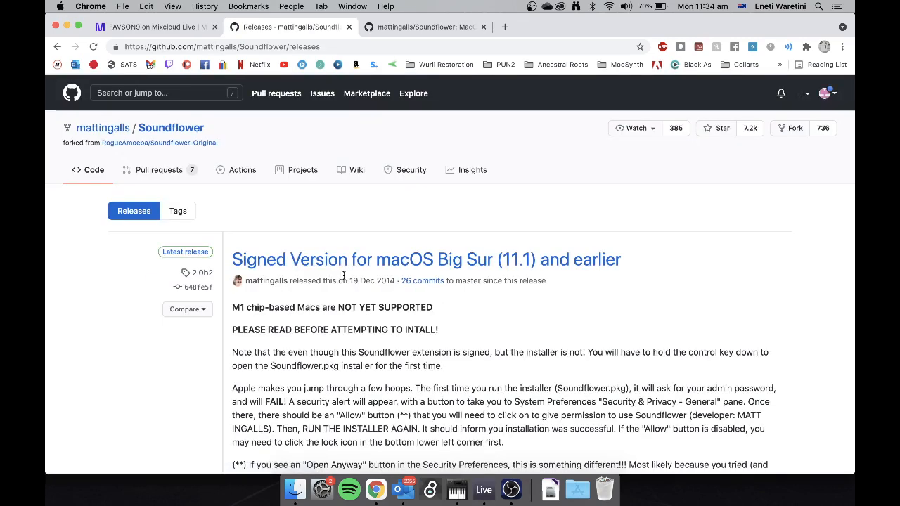
- Download Soundflower-2.0b2.dmg from the latest release's assets and save it to the Downloads folder
scroll(344, 275, down, 2)
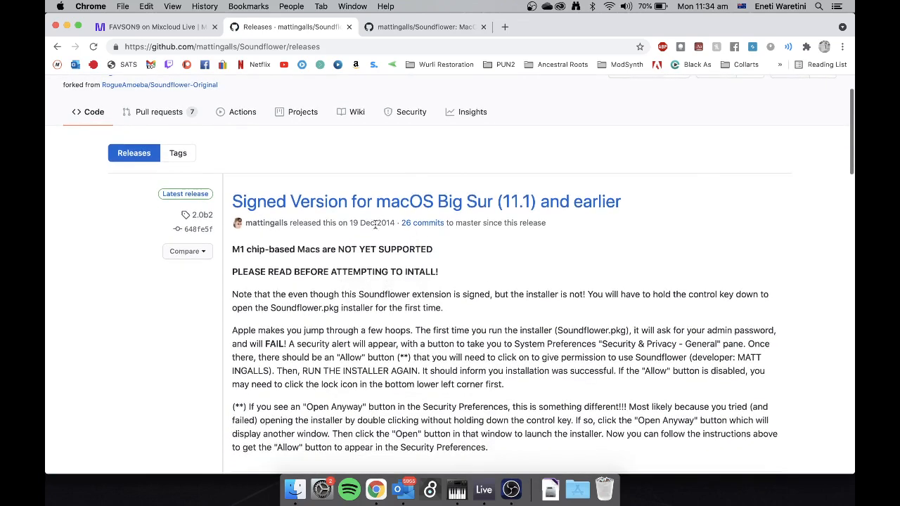
scroll(373, 285, down, 1)
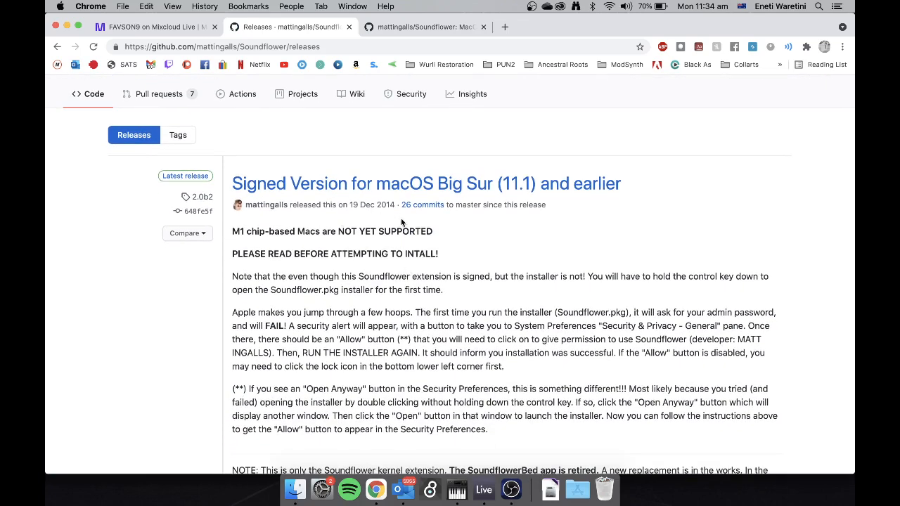
scroll(450, 246, down, 1)
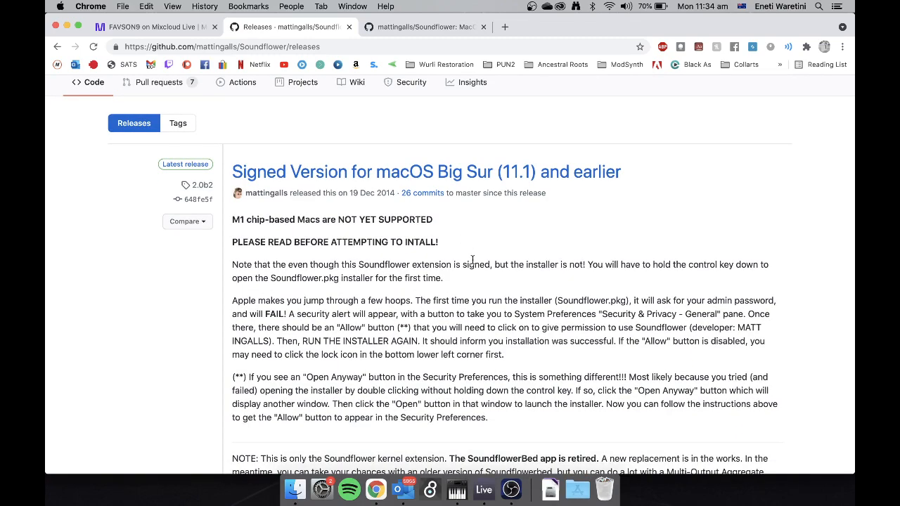
scroll(472, 261, down, 5)
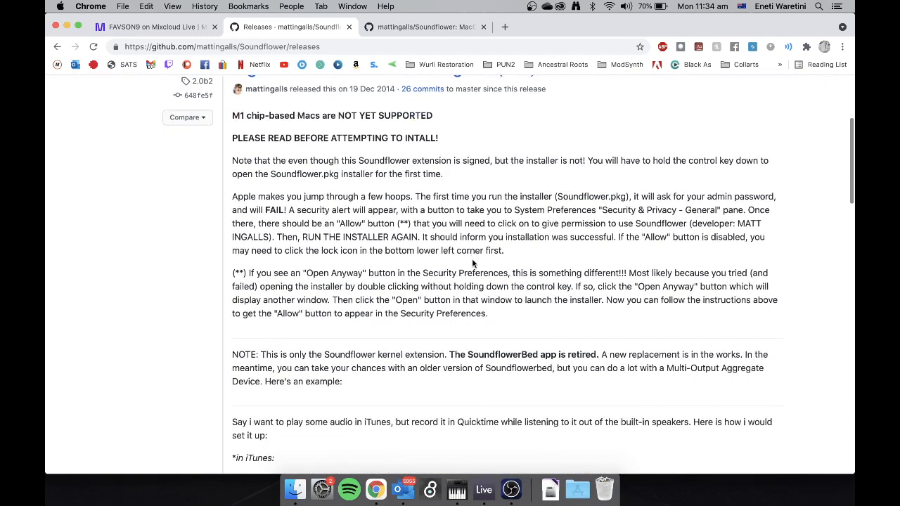
scroll(472, 262, down, 10)
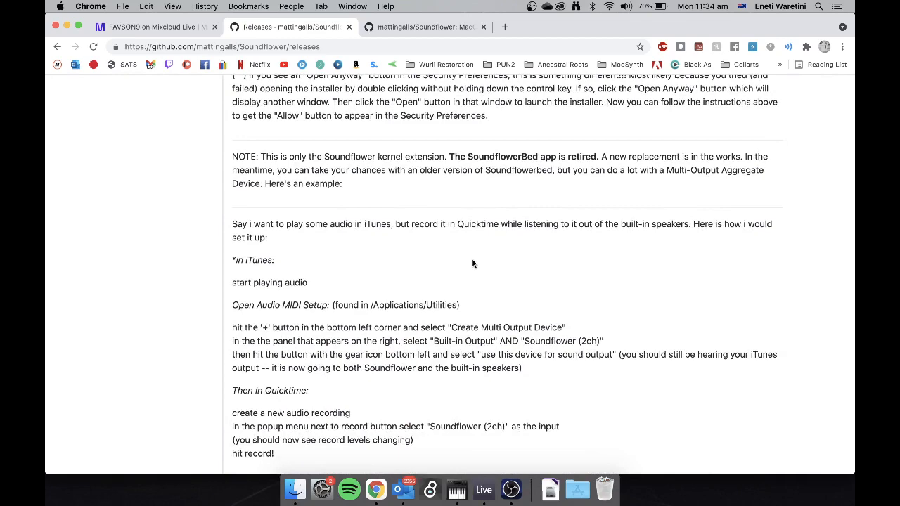
scroll(472, 264, down, 11)
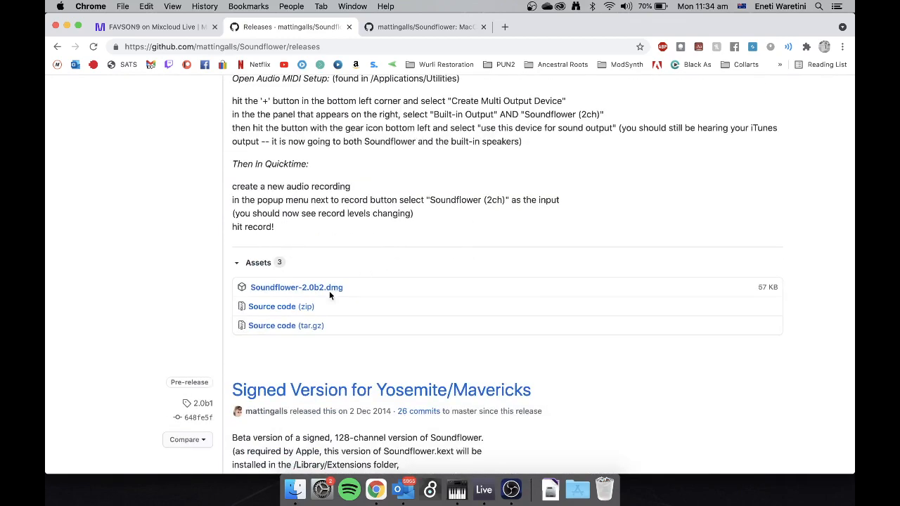
click(327, 289)
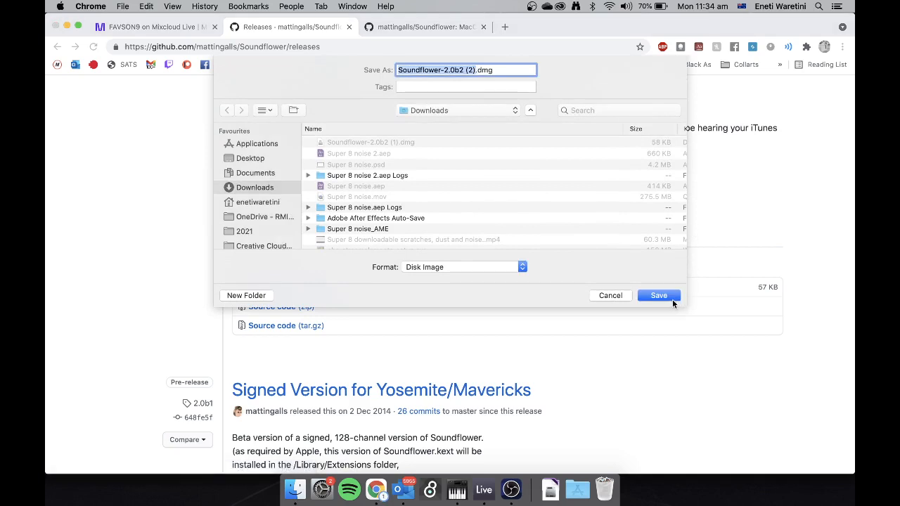
click(659, 295)
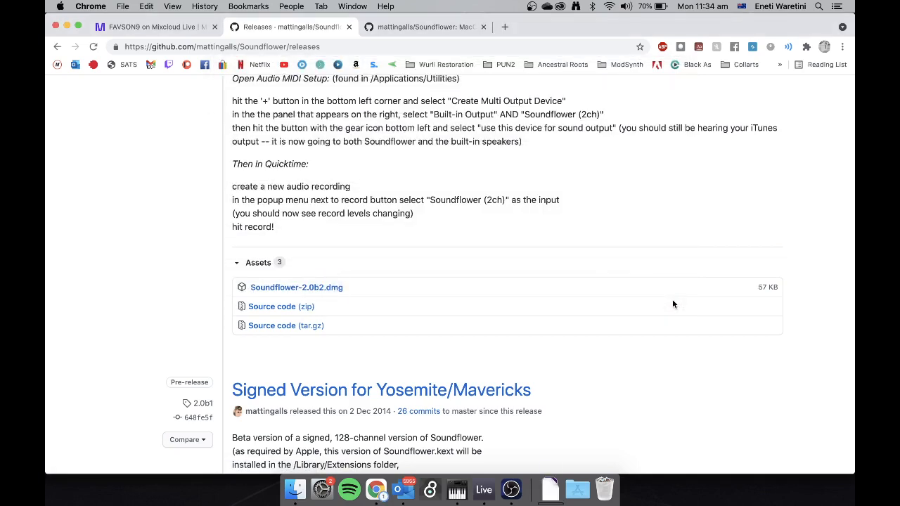
- Open the newly downloaded Soundflower disk image, skipping verification, and try to run Soundflower.pkg
click(550, 490)
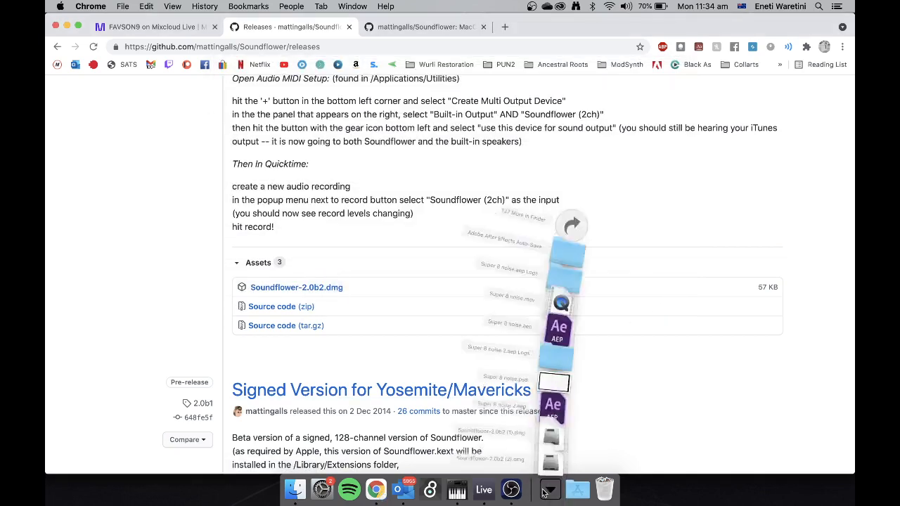
click(552, 451)
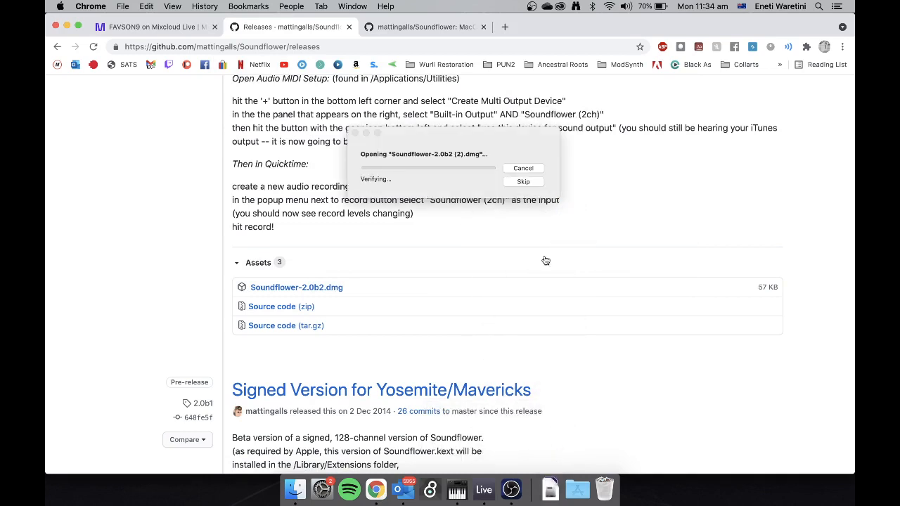
click(541, 184)
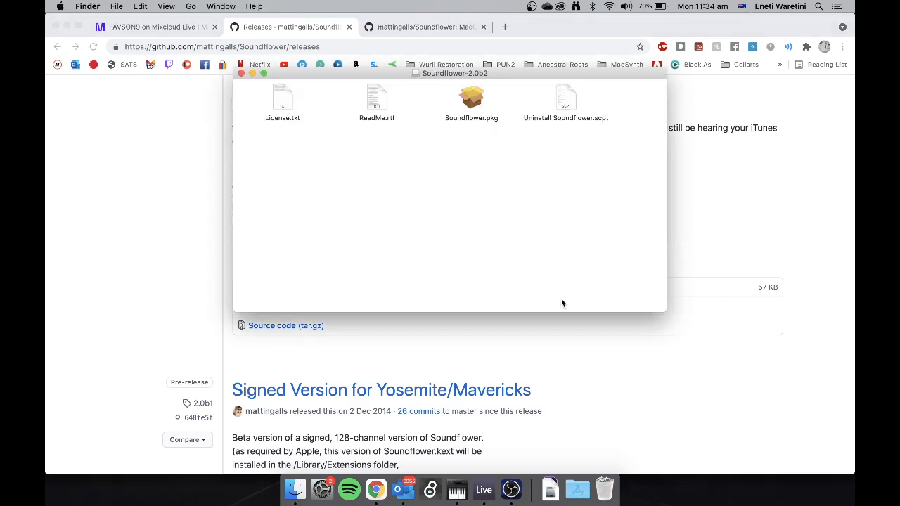
double_click(483, 120)
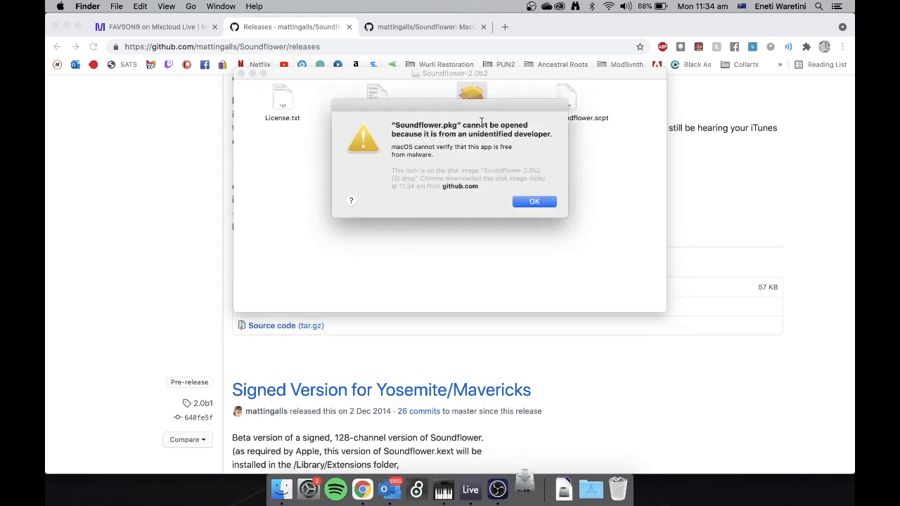
click(521, 200)
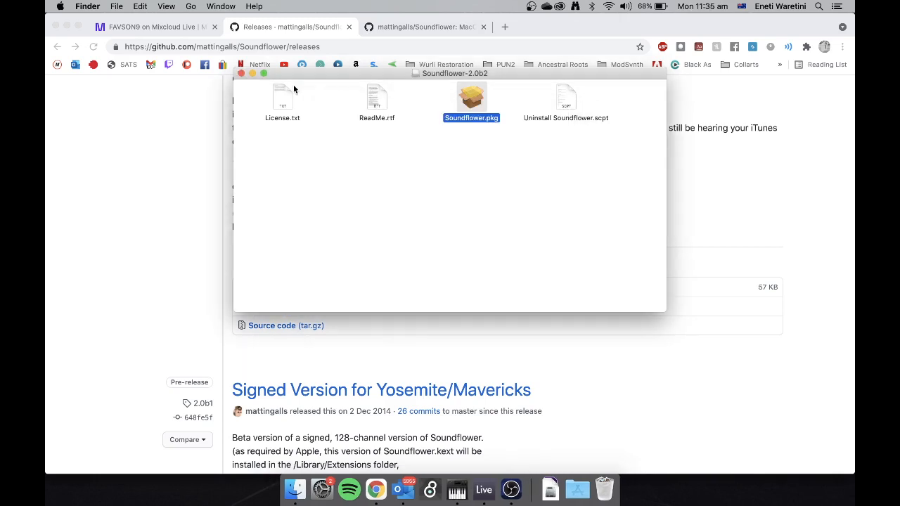
- In the general Security & Privacy settings of System Preferences, allow the blocked Soundflower.pkg to open anyway
click(60, 6)
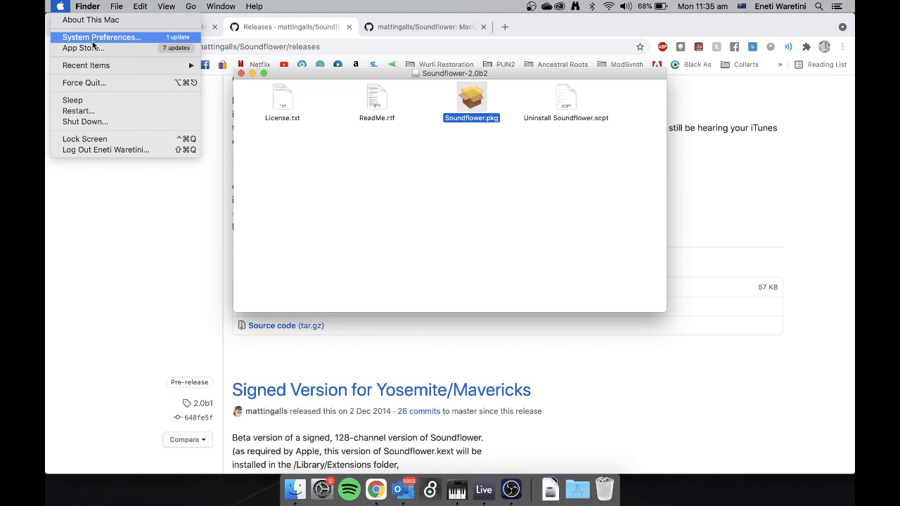
click(92, 40)
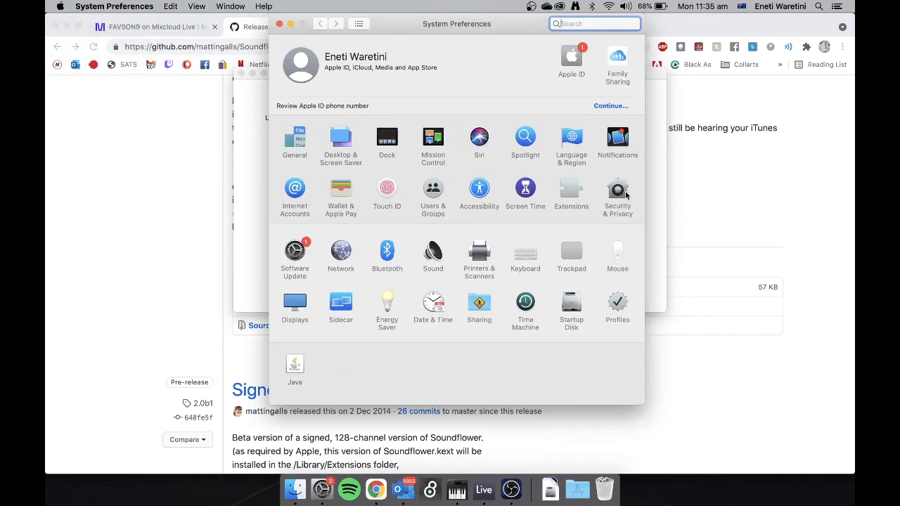
click(619, 192)
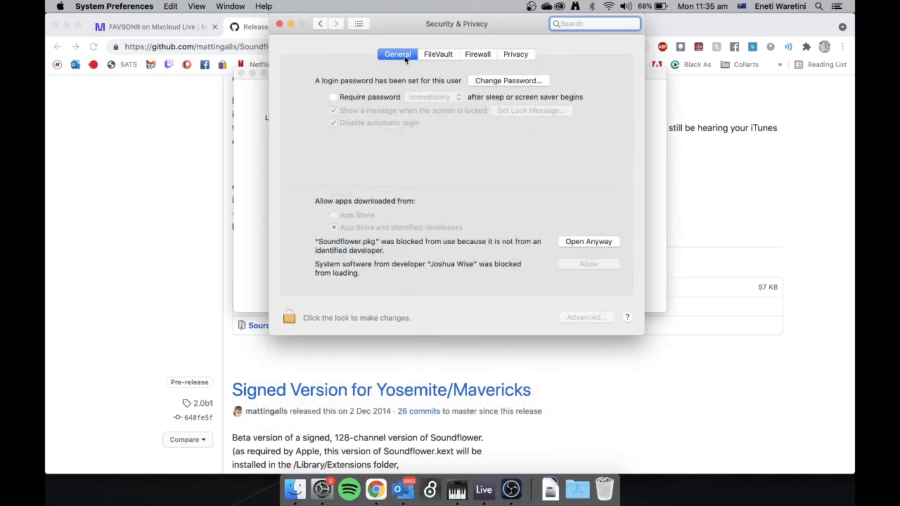
click(319, 24)
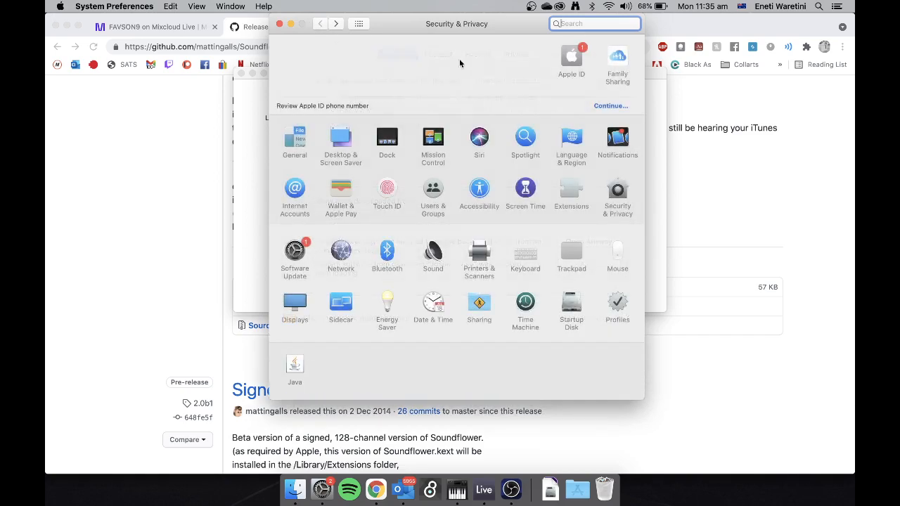
click(619, 187)
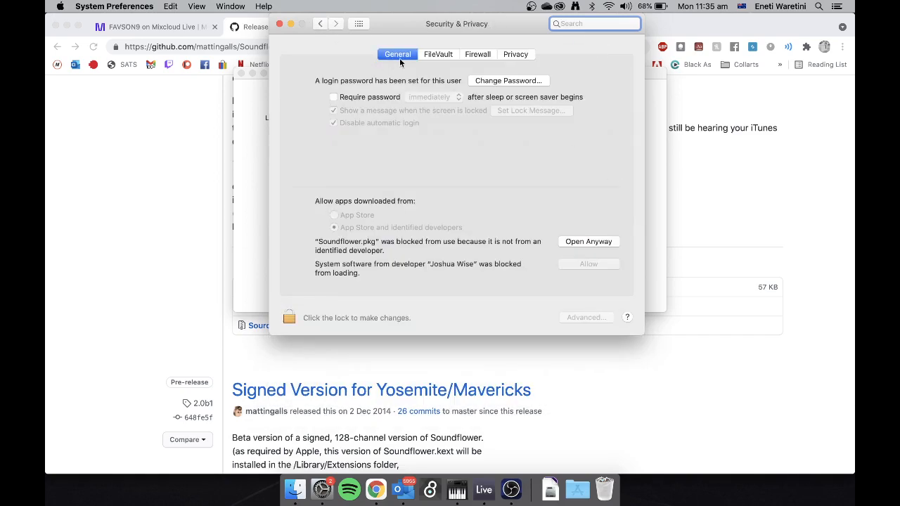
click(580, 242)
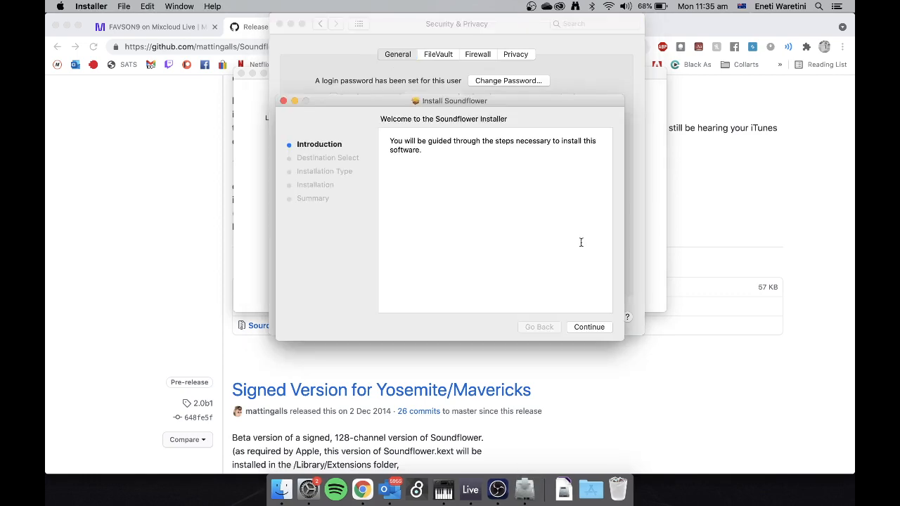
- Advance the Soundflower installer to the installation type stage, then close the installer, System Preferences and the disk image window
click(599, 331)
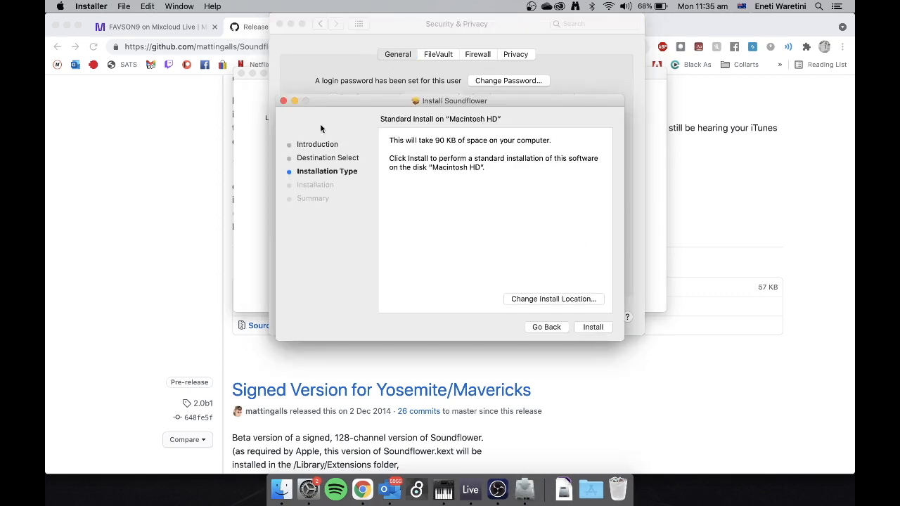
click(282, 102)
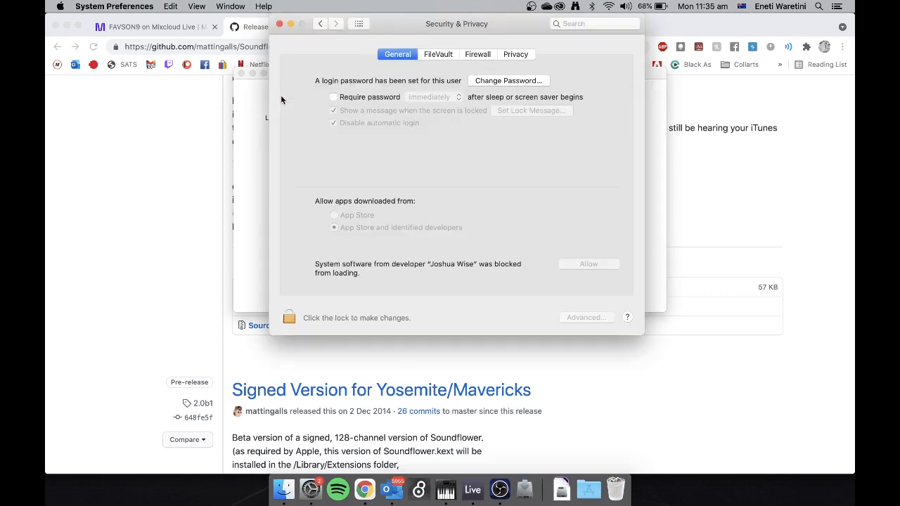
click(279, 23)
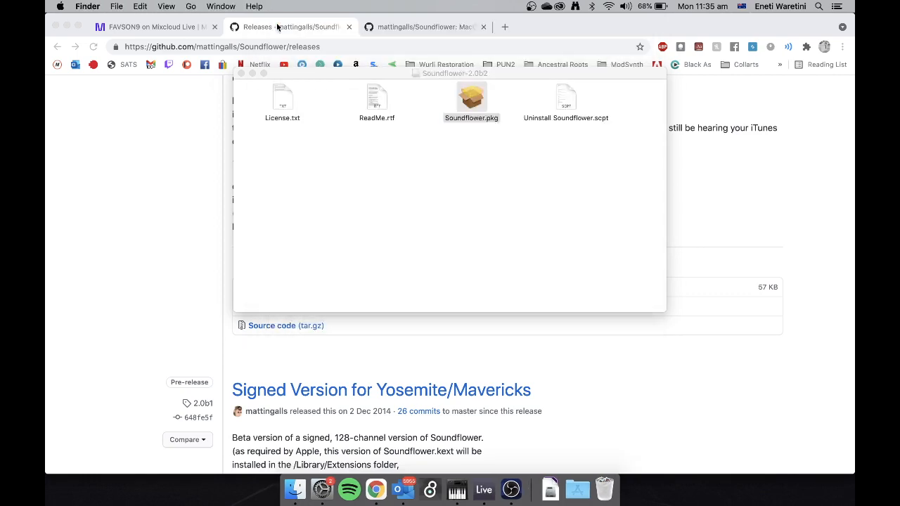
click(241, 73)
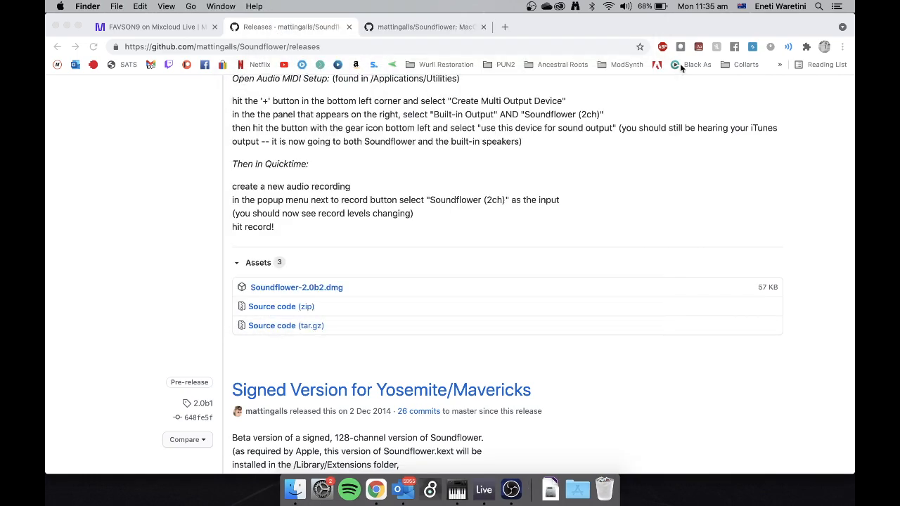
- Look over the available sound output devices, including the Soundflower entries, without choosing another one
click(623, 9)
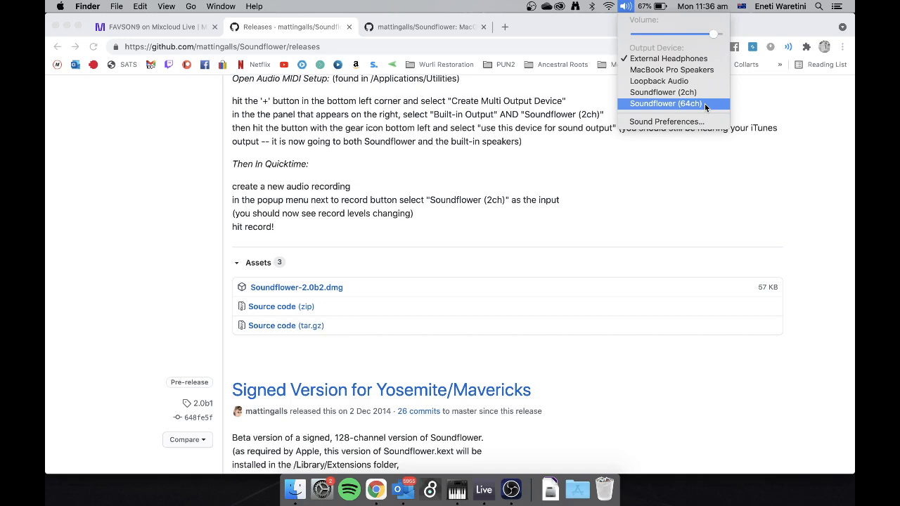
click(796, 204)
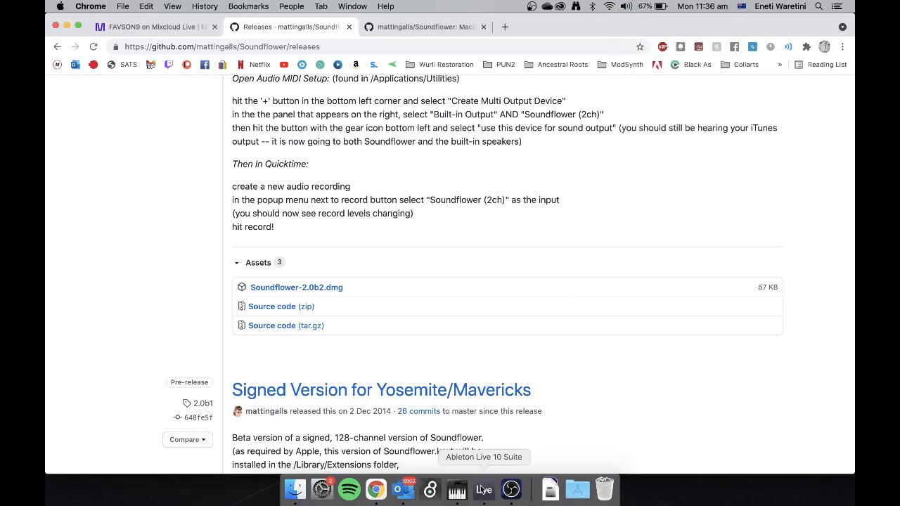
- Switch to Ableton Live, quit the running Audio MIDI Setup, and minimize the Live set window
click(483, 490)
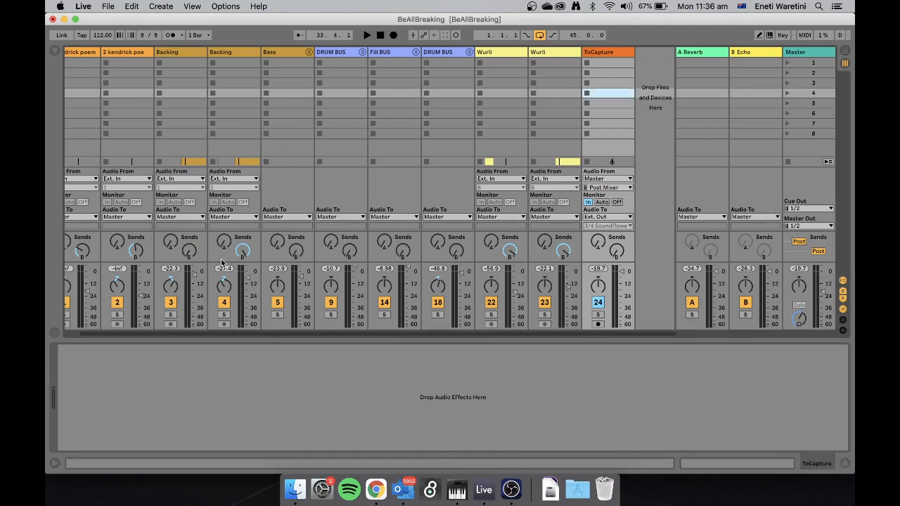
right_click(457, 490)
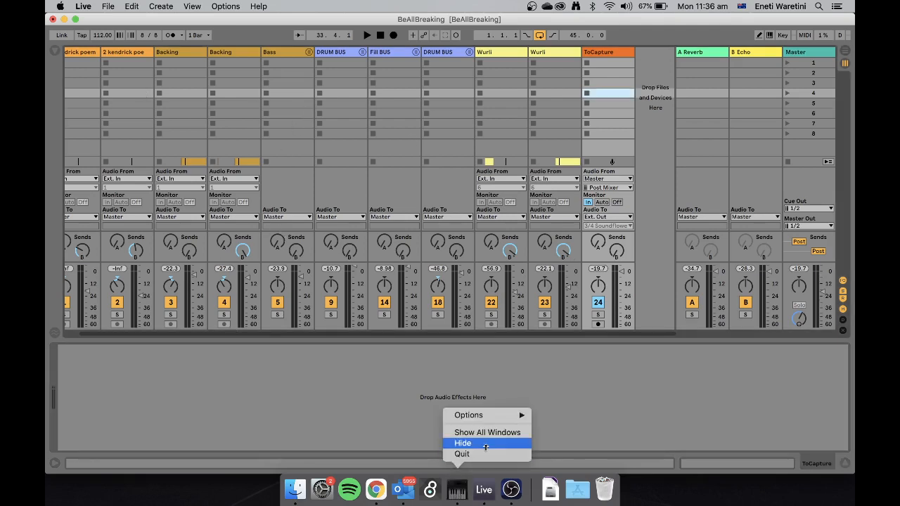
click(457, 454)
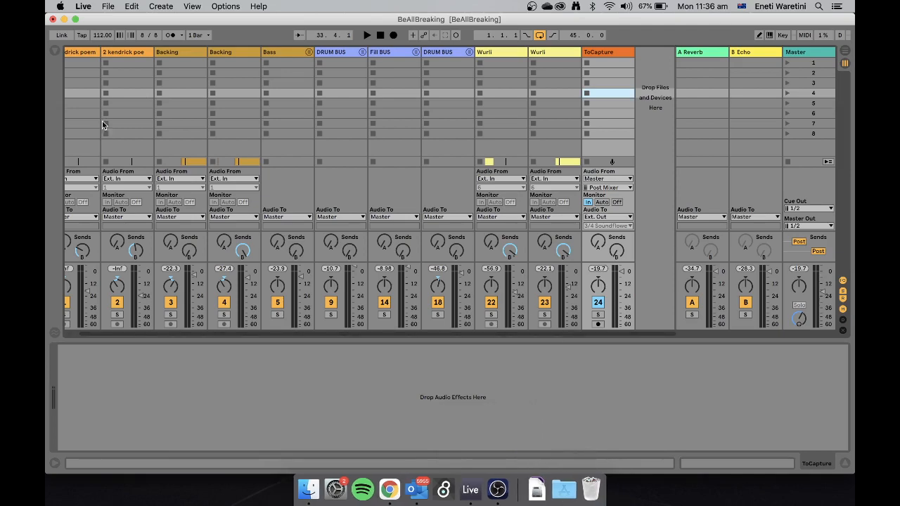
click(64, 19)
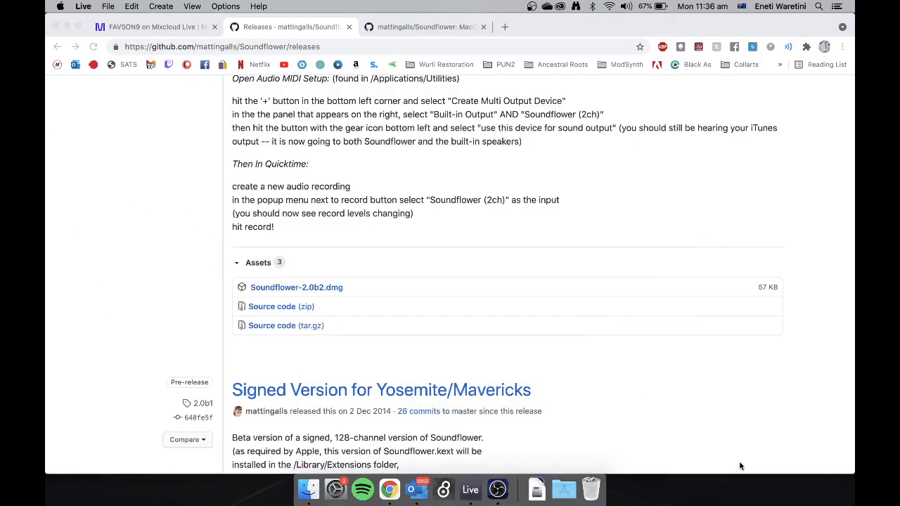
- Open Audio MIDI Setup from the Utilities applications and create a new aggregate device
click(563, 490)
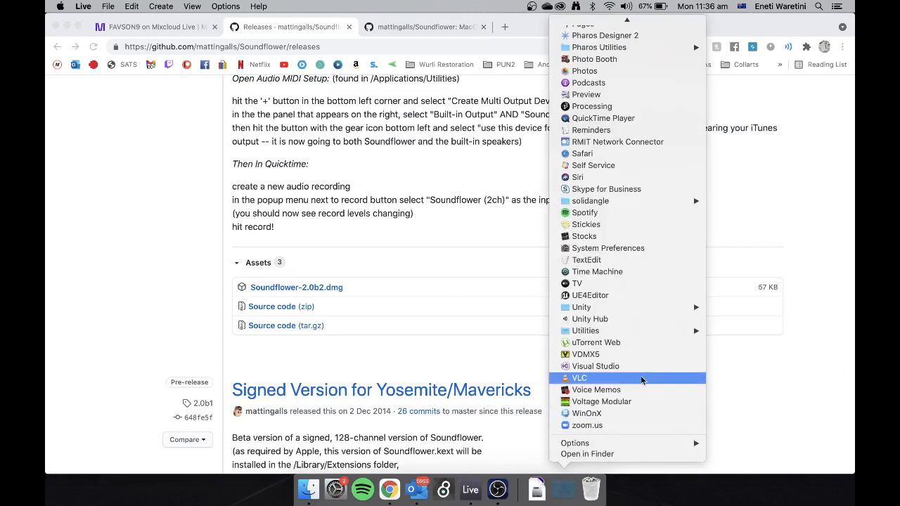
mouse_move(665, 336)
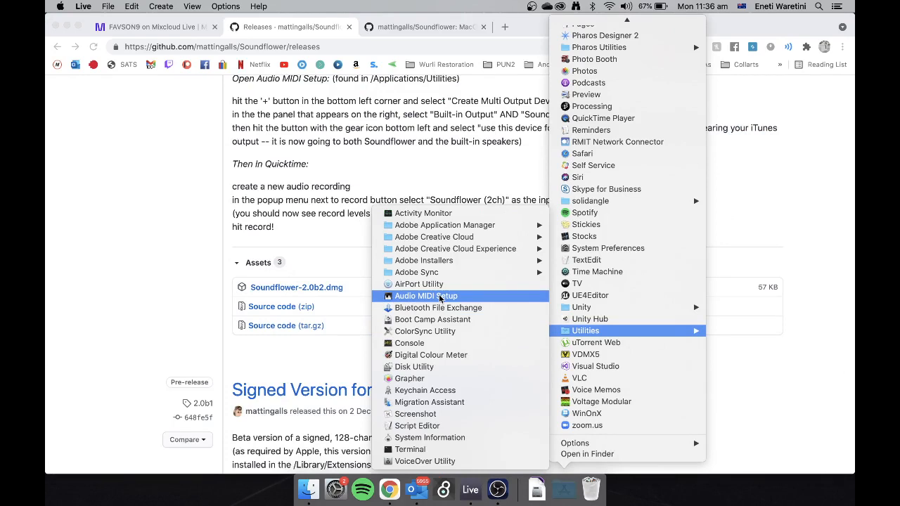
click(440, 297)
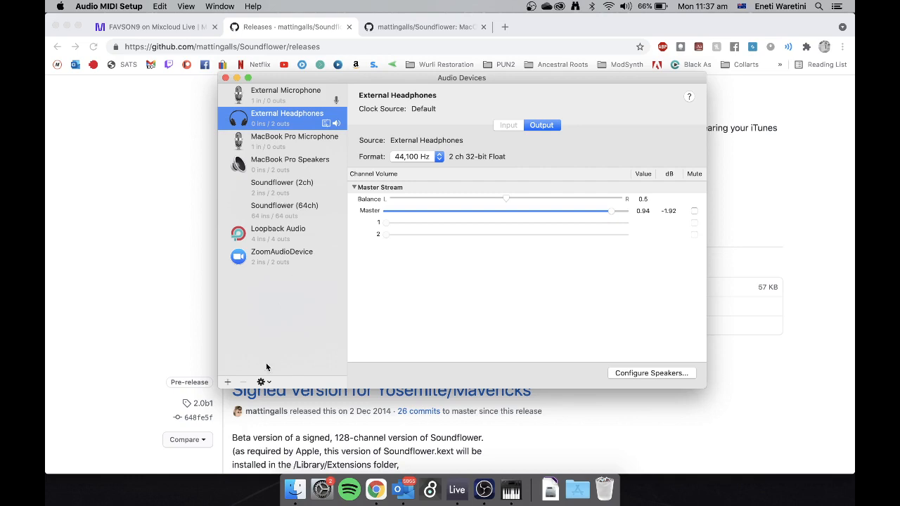
click(228, 383)
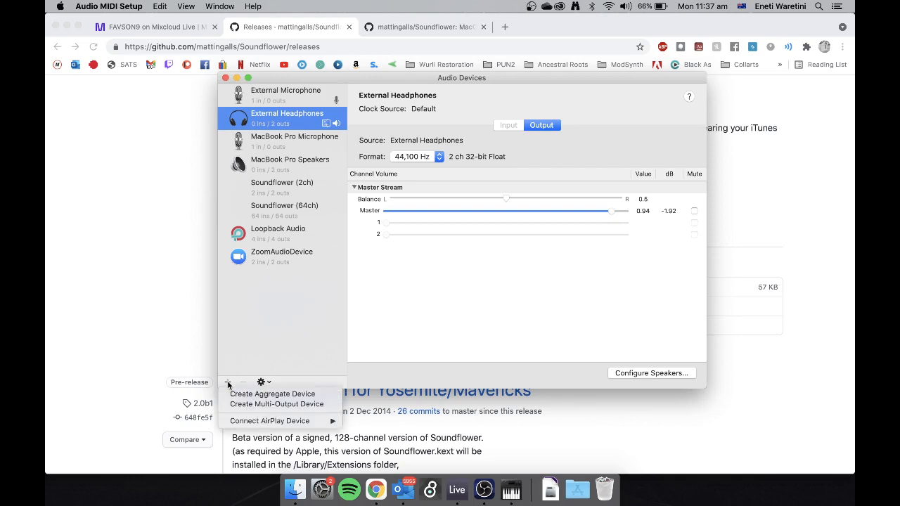
click(270, 396)
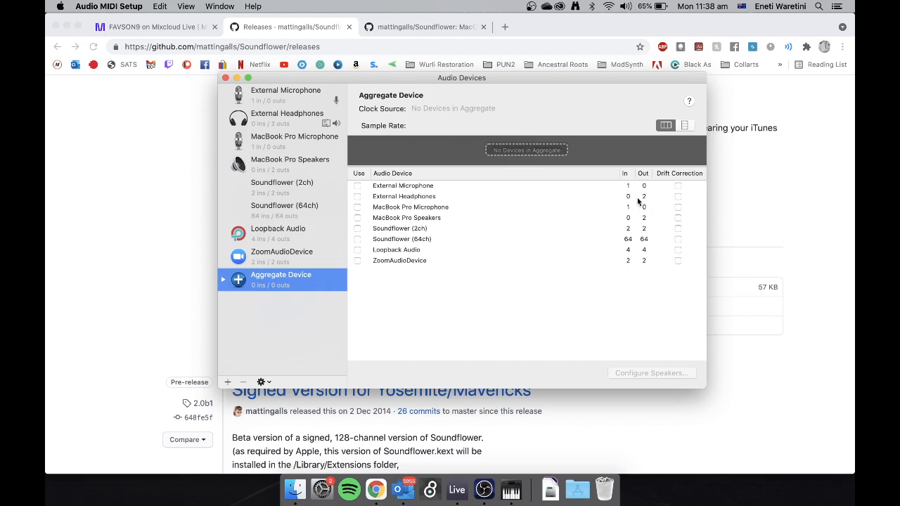
click(357, 197)
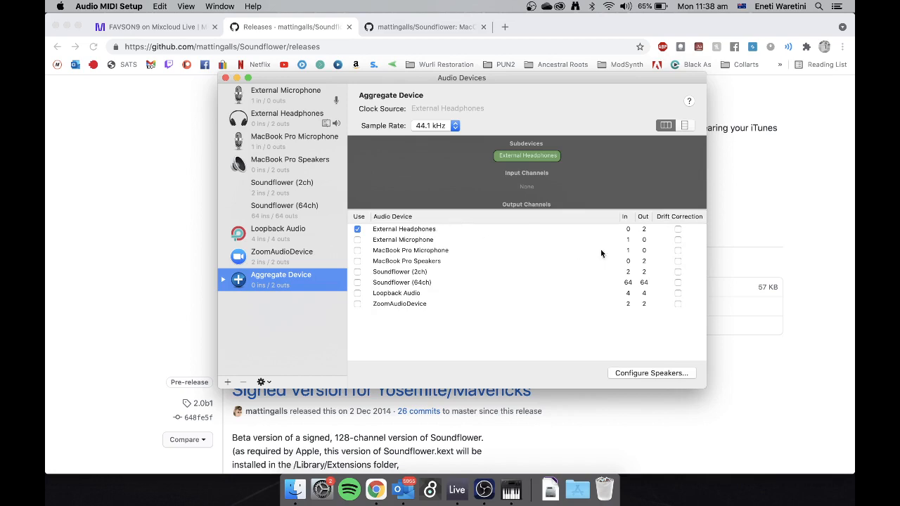
click(359, 273)
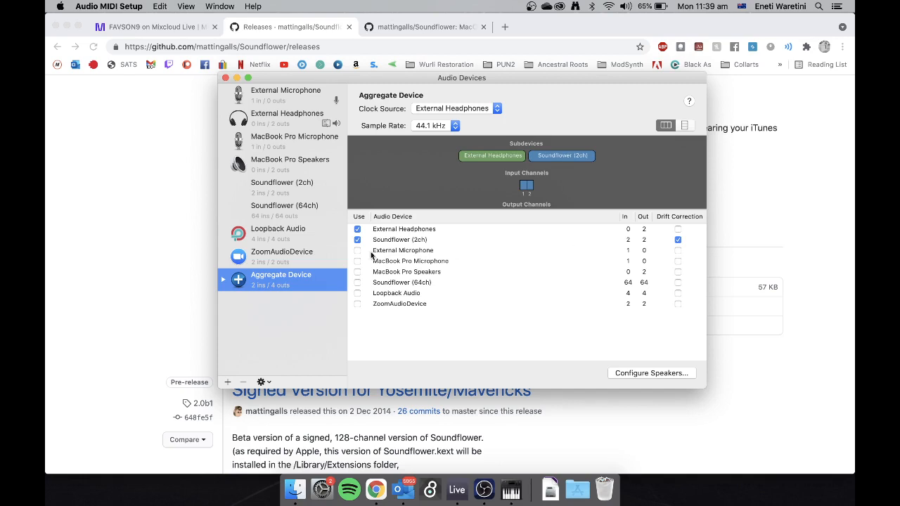
click(358, 229)
click(358, 230)
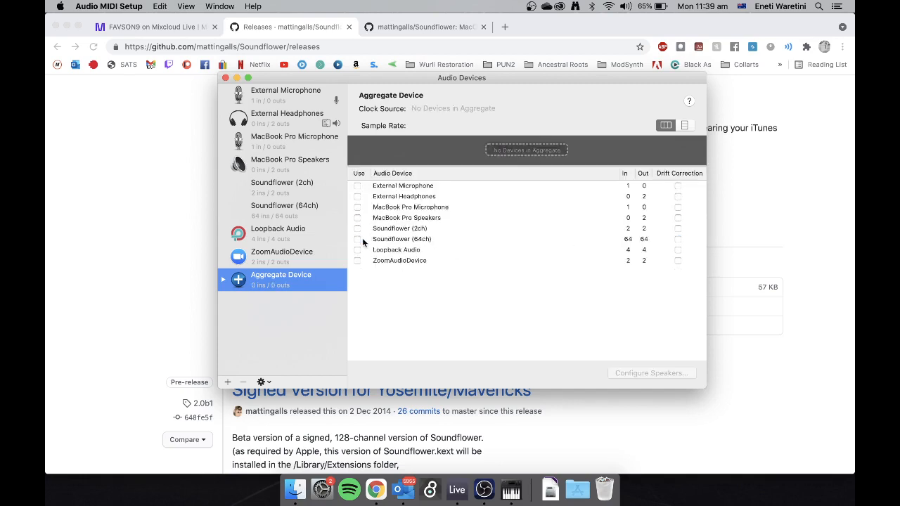
click(357, 229)
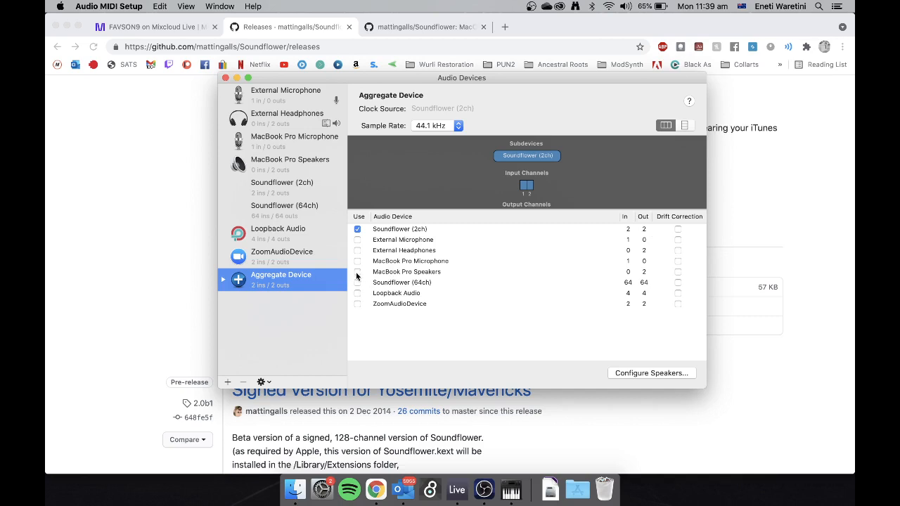
click(357, 250)
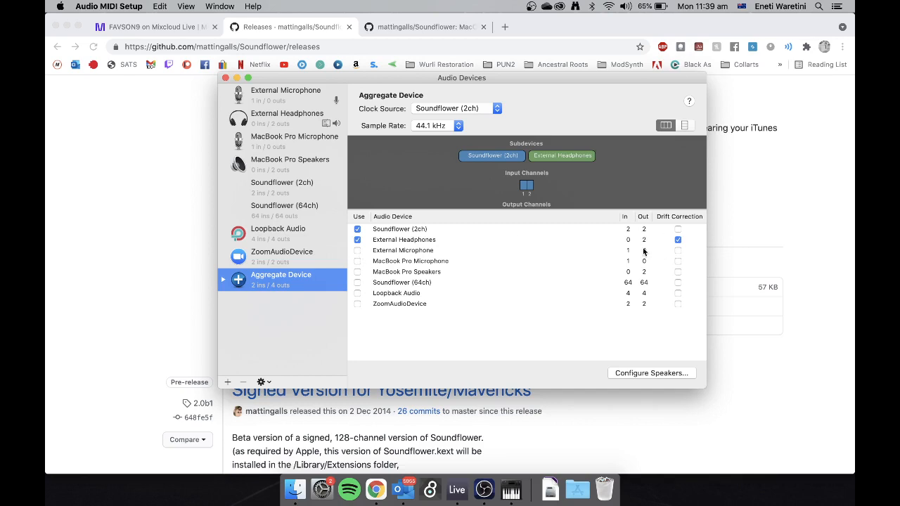
click(357, 240)
click(357, 229)
click(358, 228)
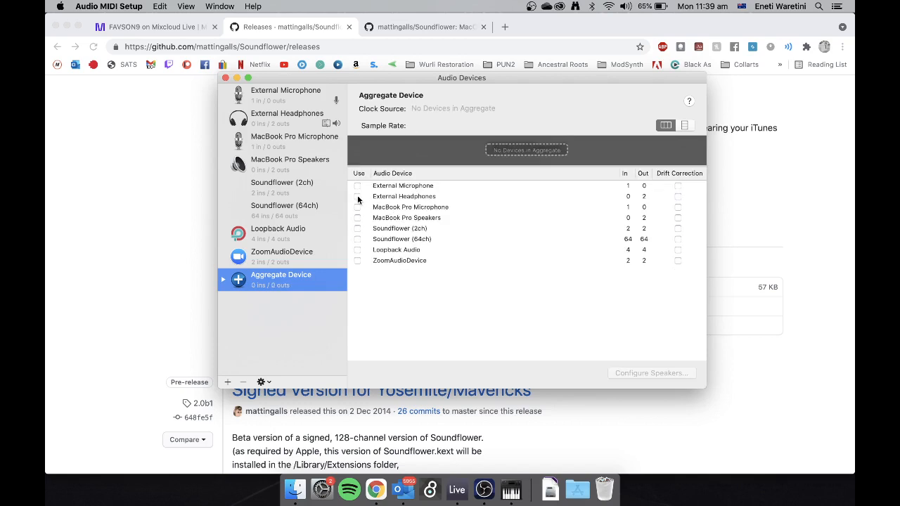
- Add External Headphones first and Soundflower (2ch) second to the aggregate device, and rename it "Headphone + Soundflower"
click(357, 196)
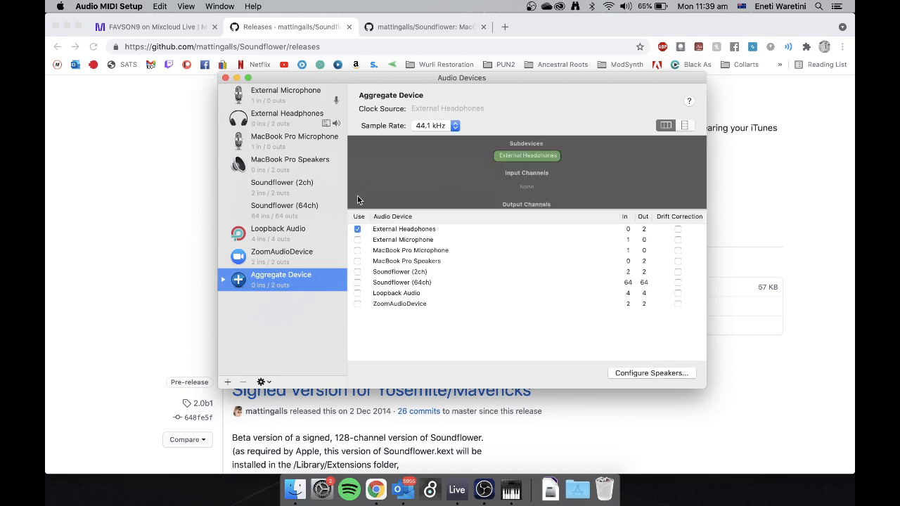
click(357, 272)
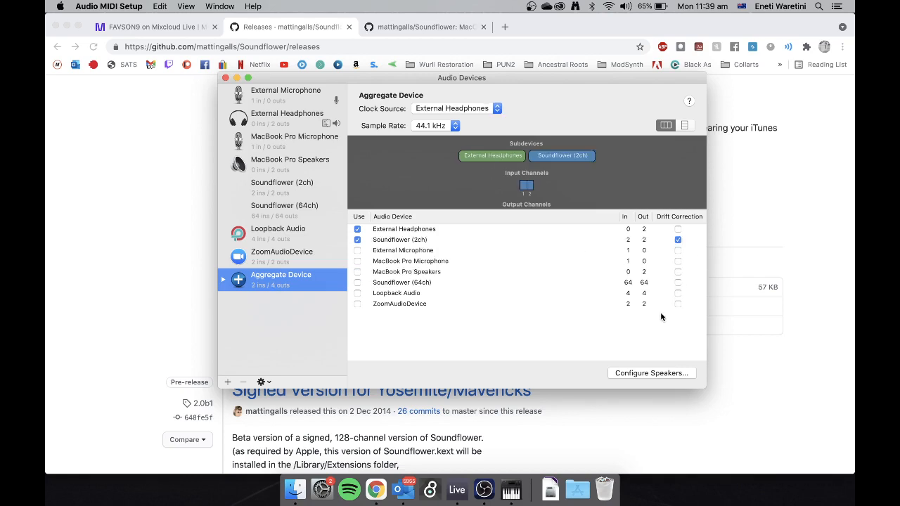
double_click(289, 275)
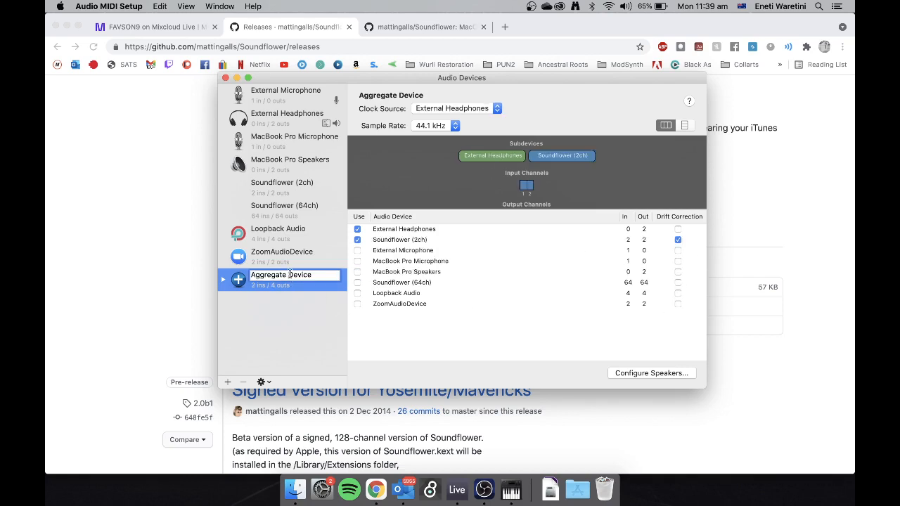
key(super+a)
text(Headphone + Soundflower)
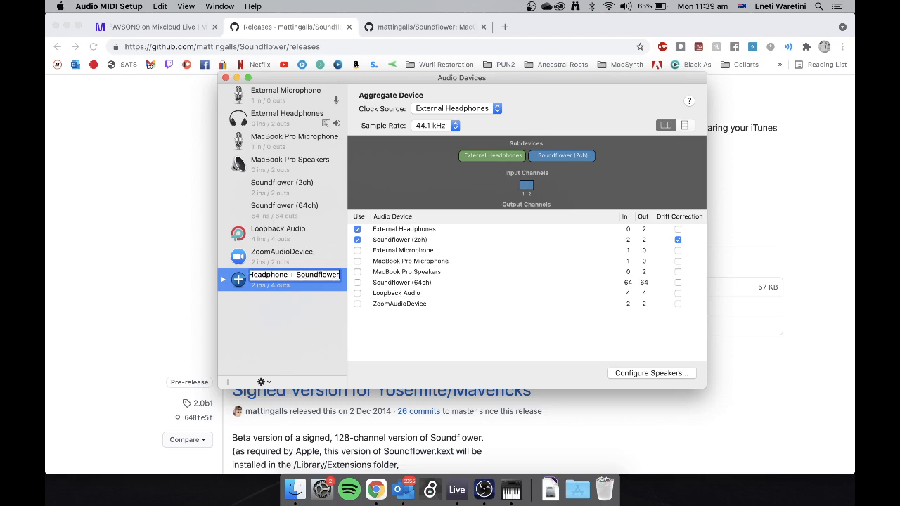
key(Return)
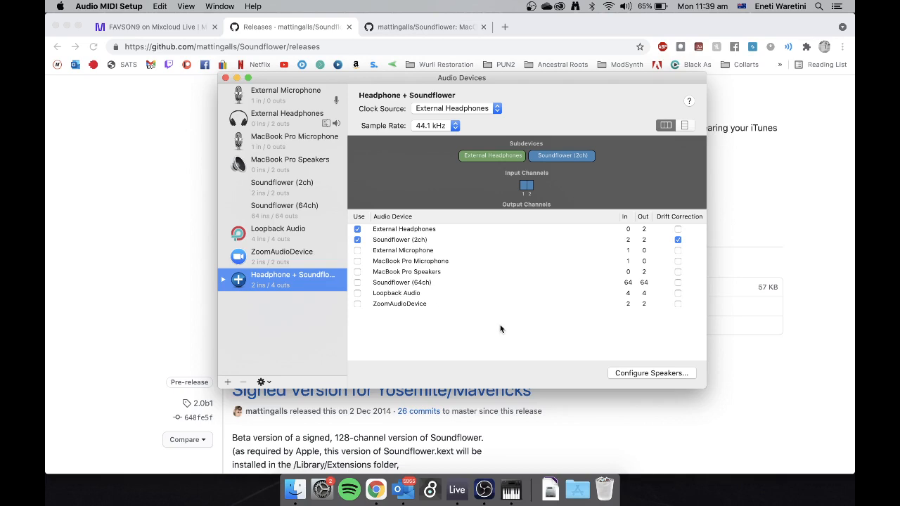
- Reselect the Headphone + Soundflower device to review its channels, and close the Audio Devices window
click(307, 92)
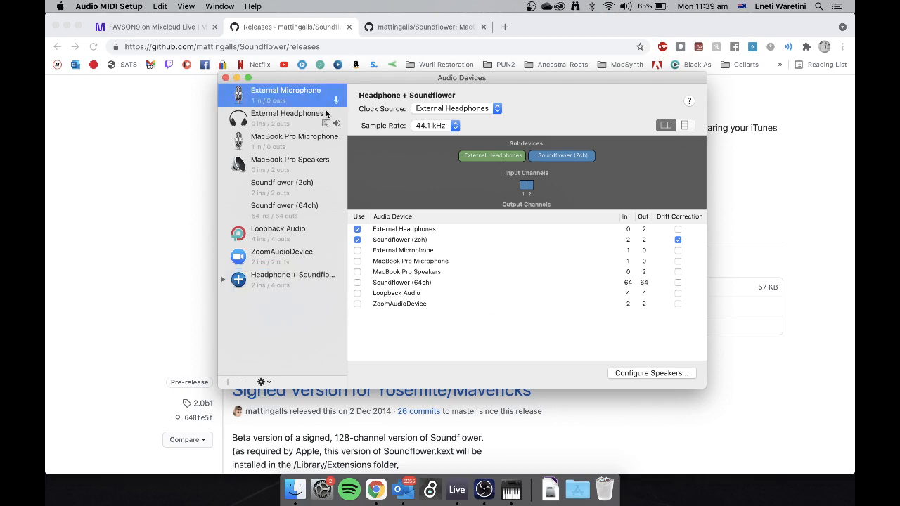
click(288, 277)
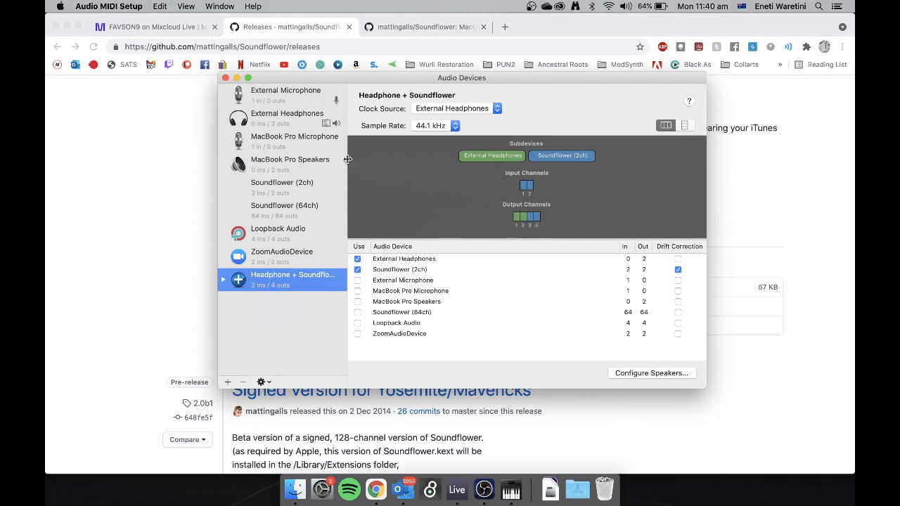
click(226, 78)
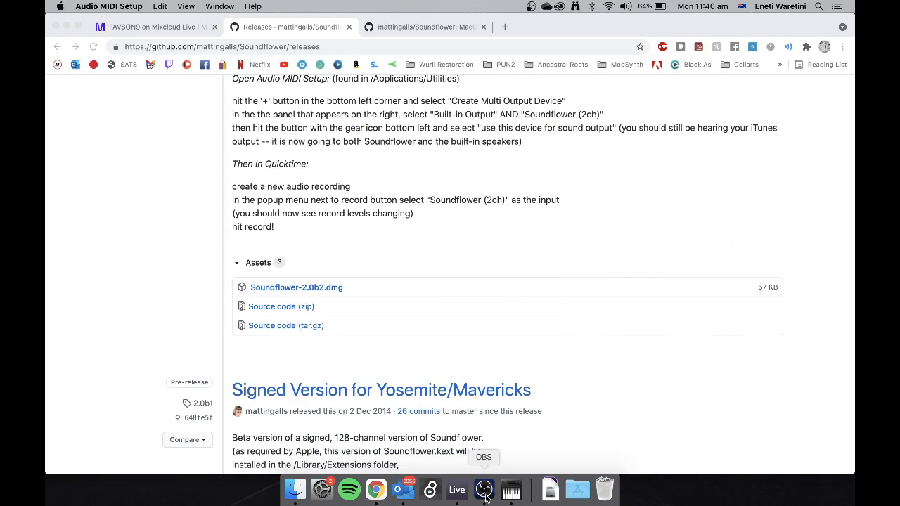
- Switch to Ableton Live and quit it without saving the changes to the BeAllBreaking set
click(459, 492)
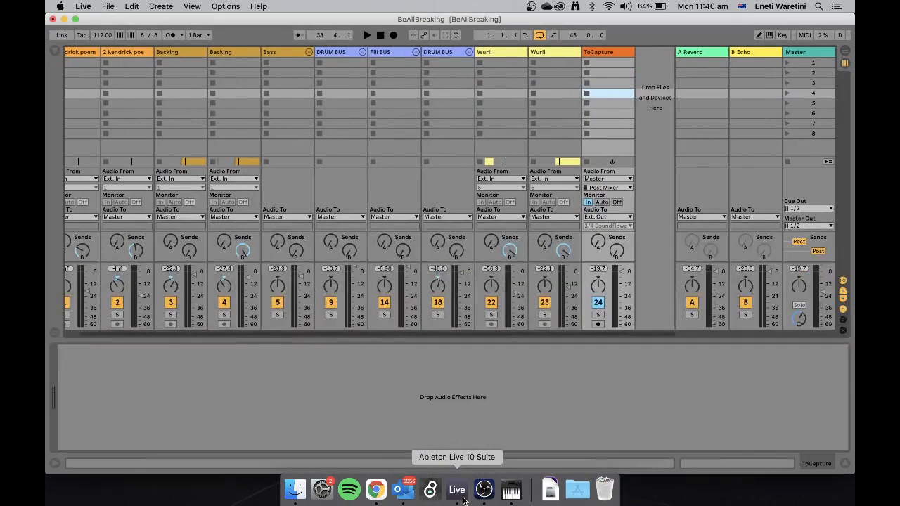
key(super+q)
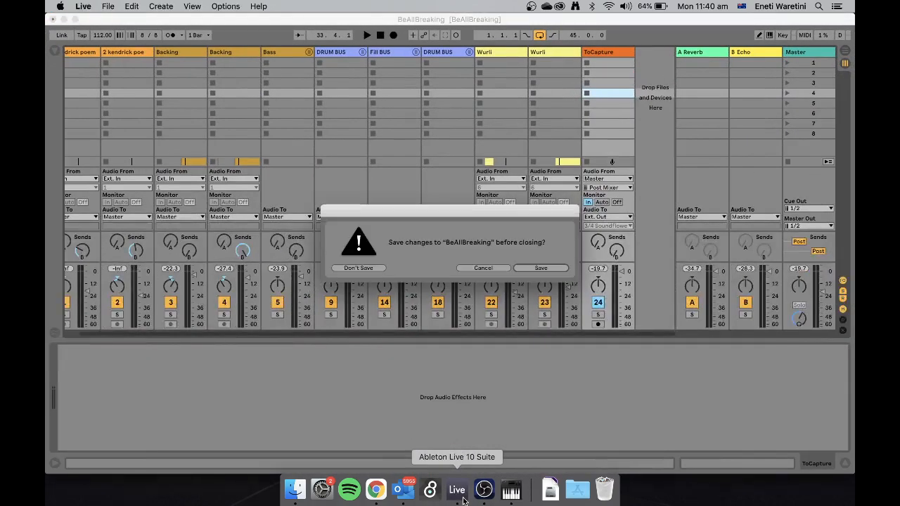
click(344, 269)
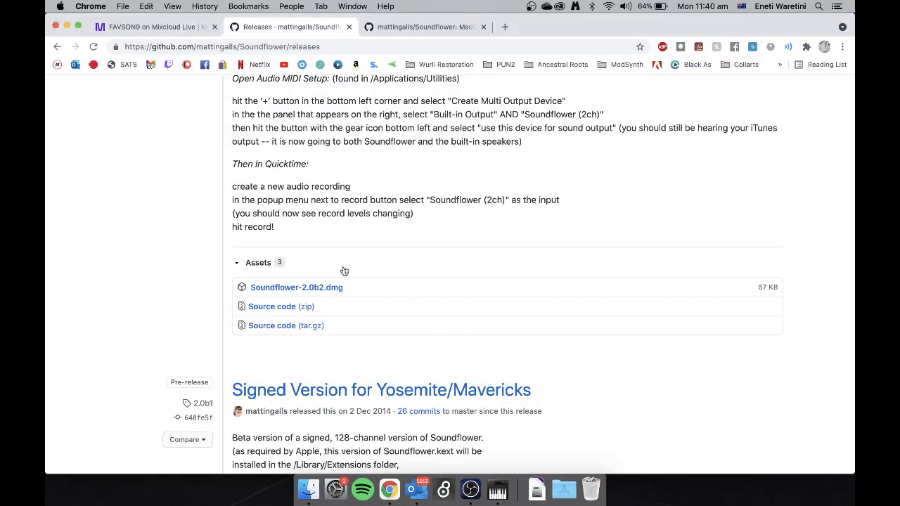
- Relaunch Ableton Live 10 Suite and reopen the recent set BeAllBreaking.als
key(super+space)
text(abl)
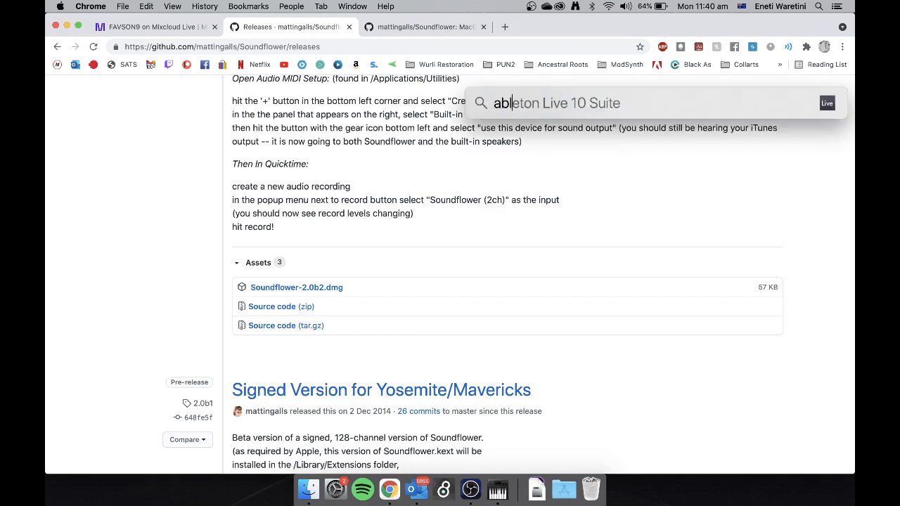
key(Return)
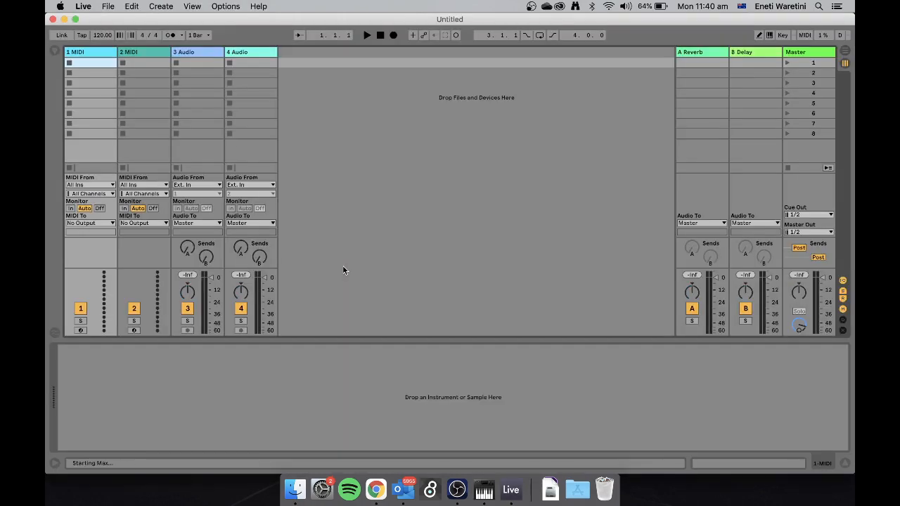
click(110, 7)
mouse_move(139, 41)
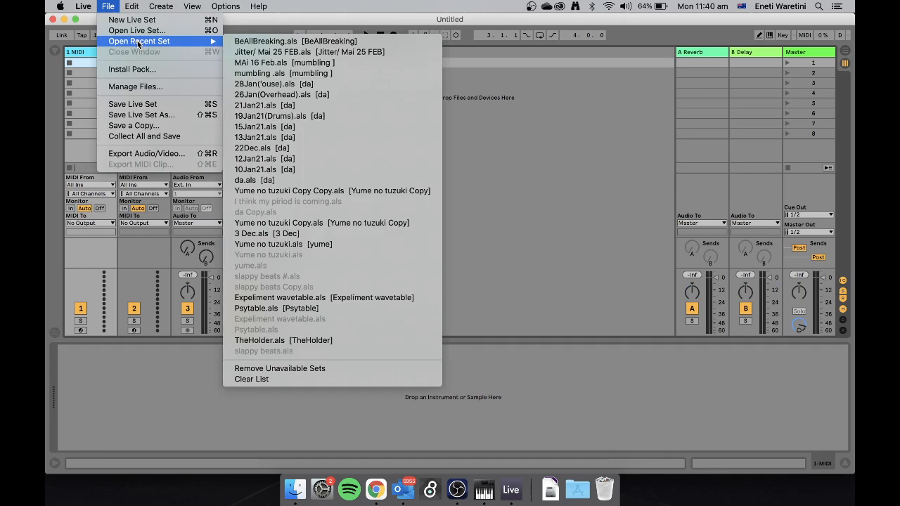
click(301, 42)
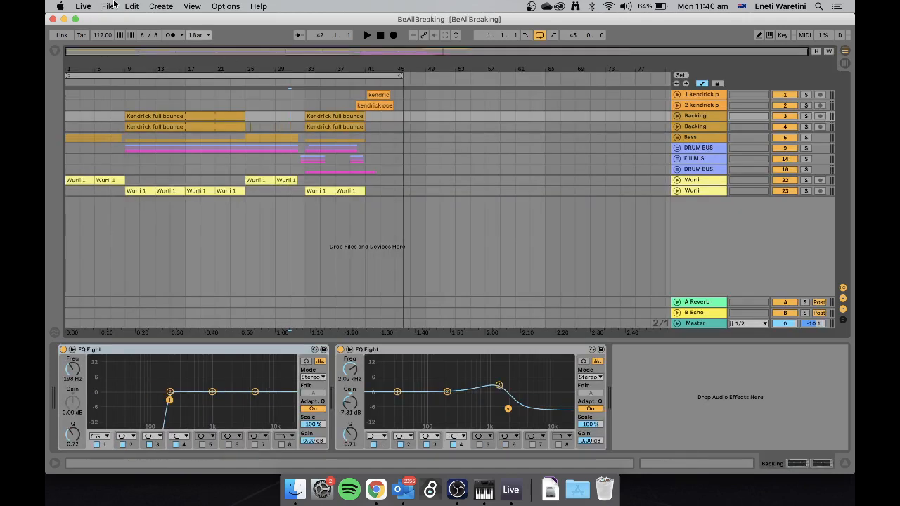
- In Live's audio preferences, set the audio output device to Headphone + Soundflower (2 In, 4 Out)
click(79, 6)
click(110, 36)
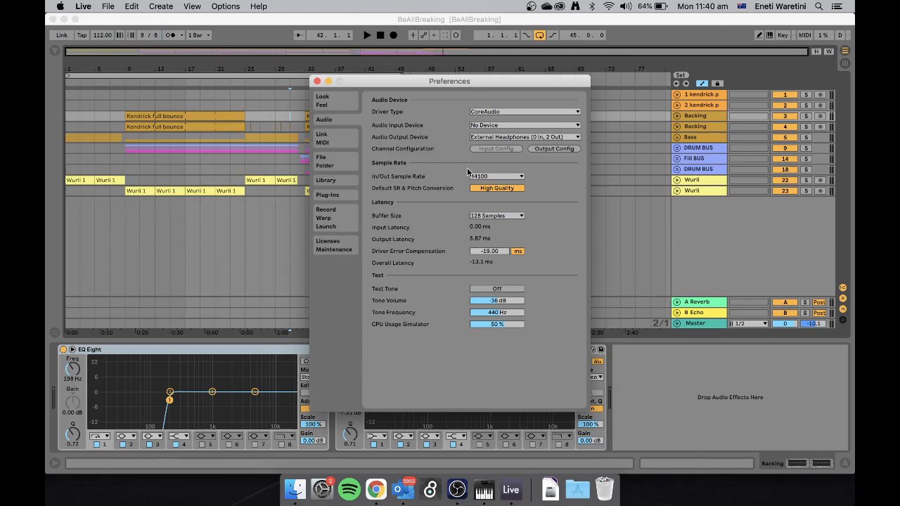
click(503, 138)
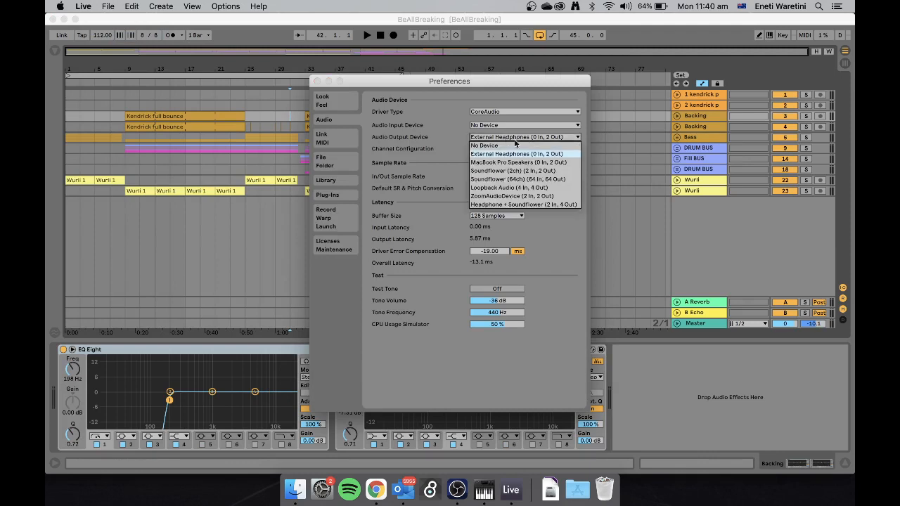
click(548, 204)
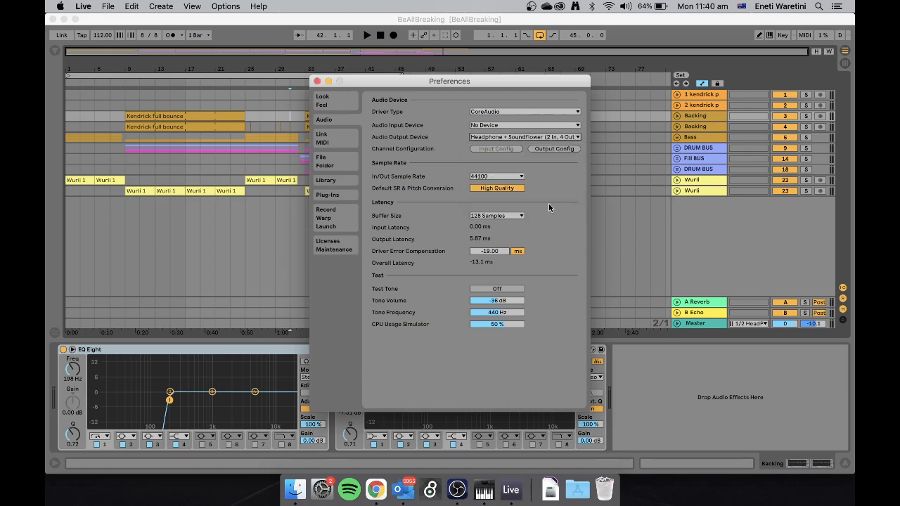
- In the output configuration, clear the names of both stereo outputs and deactivate the mono outputs 1 & 2
click(552, 149)
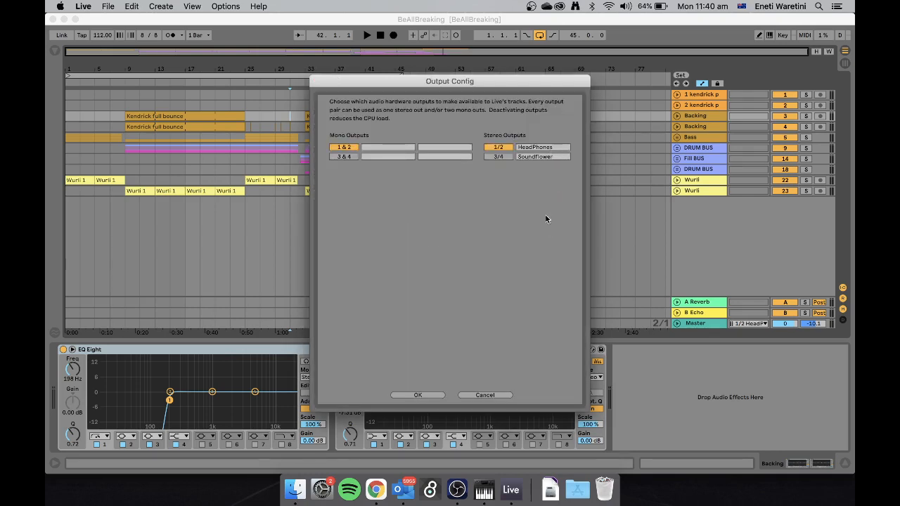
click(555, 157)
key(BackSpace)
click(557, 148)
key(BackSpace)
click(352, 147)
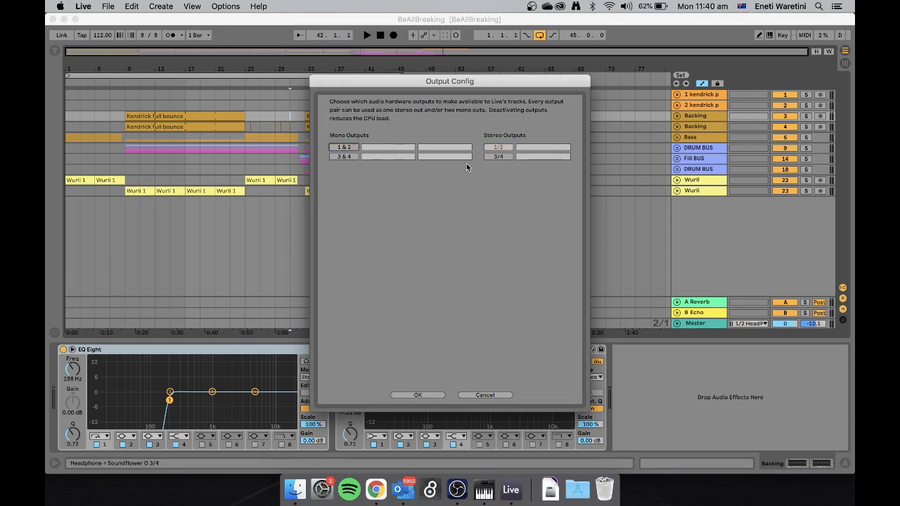
click(356, 149)
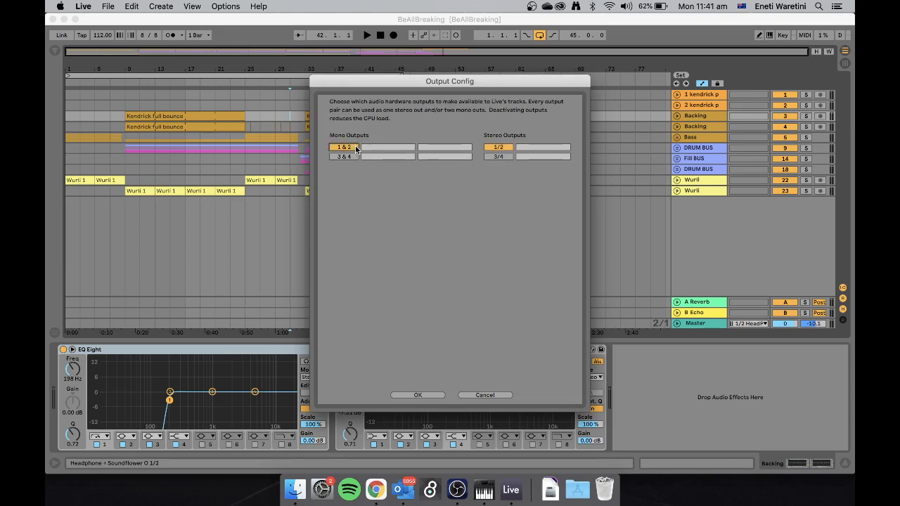
click(355, 149)
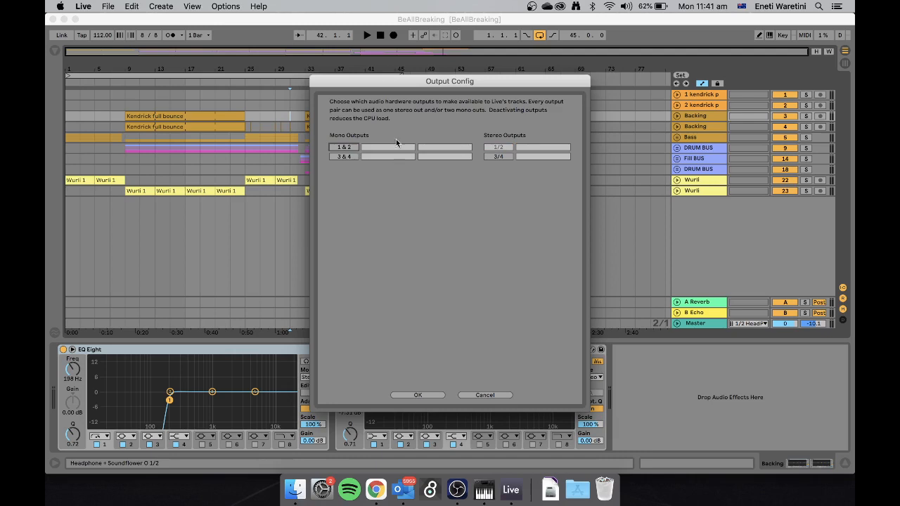
- Activate the stereo outputs 1/2 and 3/4, naming them "Headphones" and "Soundflower" respectively
click(495, 158)
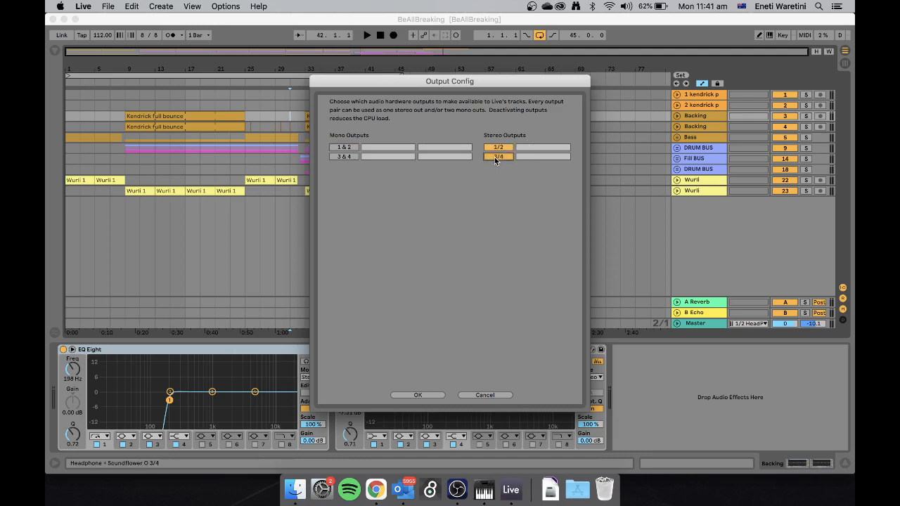
click(544, 148)
text(Headphones)
click(546, 156)
text(Soundflower)
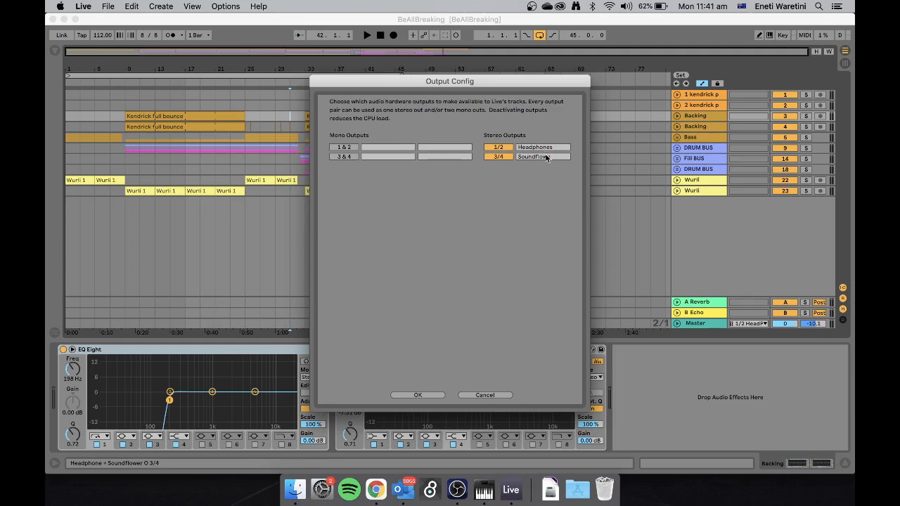
- Apply the output configuration, closing the preferences, and switch the set to Session View
click(413, 396)
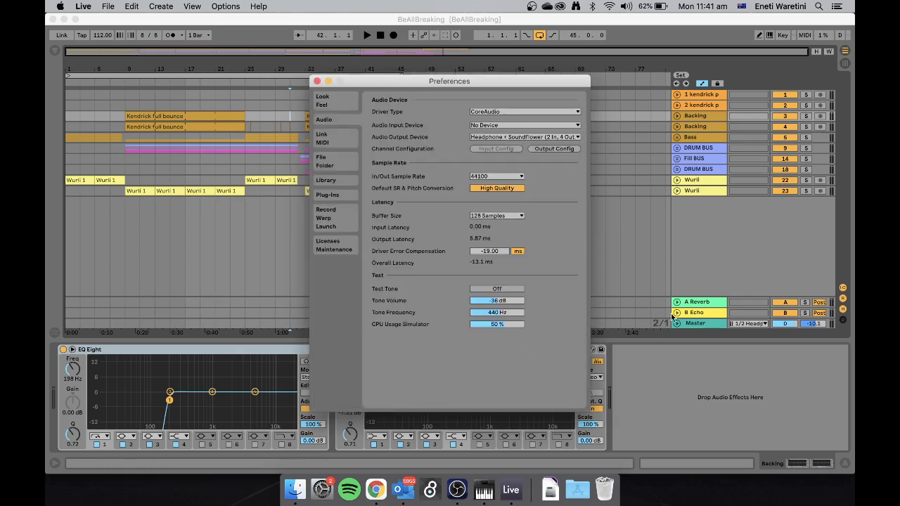
click(317, 81)
key(Tab)
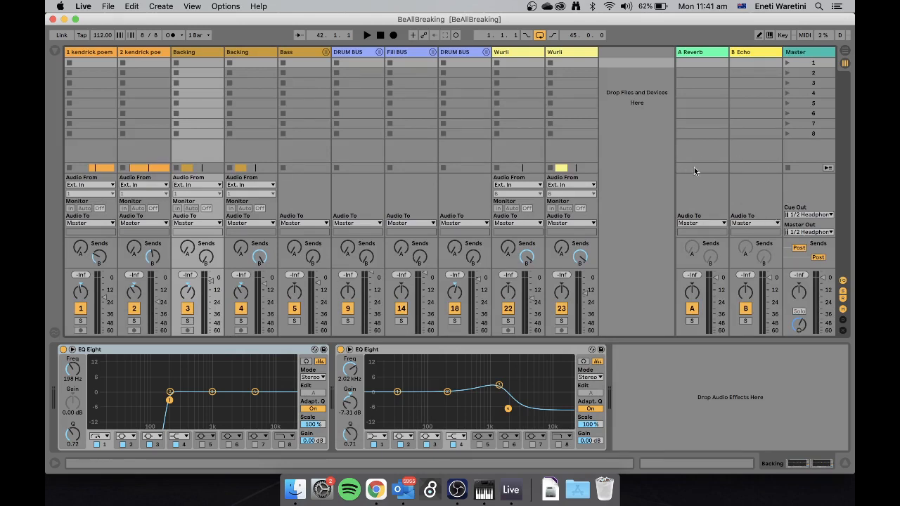
- Examine the mixer's In/Out section and the output choices available for the Master track
click(843, 281)
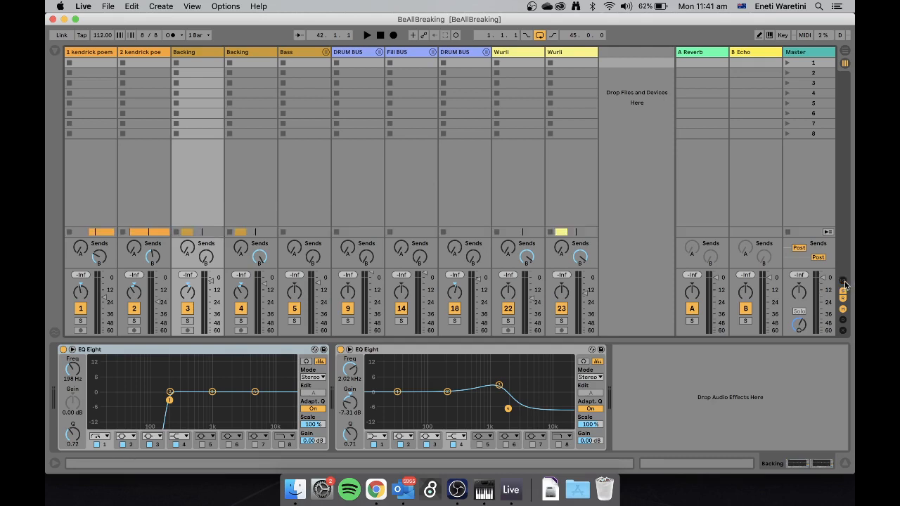
click(844, 281)
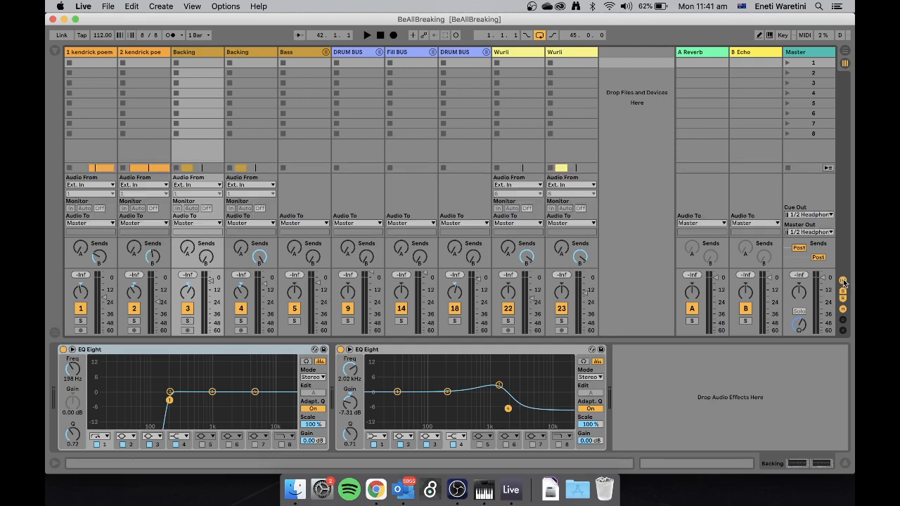
click(809, 232)
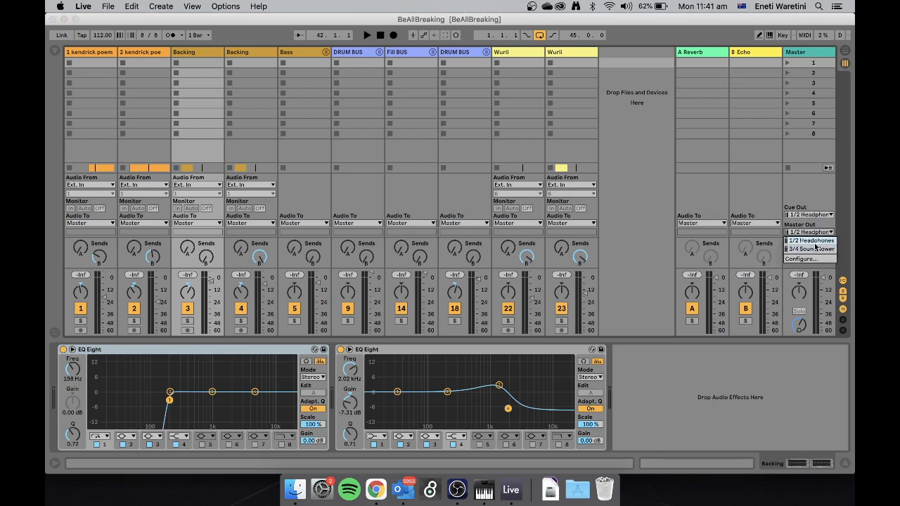
click(822, 198)
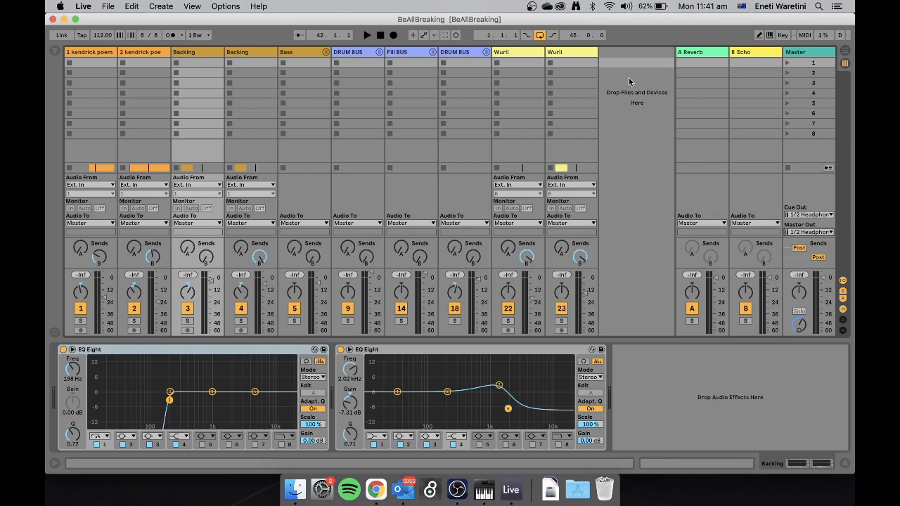
- Insert an audio track after the last Wurli track and name it ToCapture
click(584, 51)
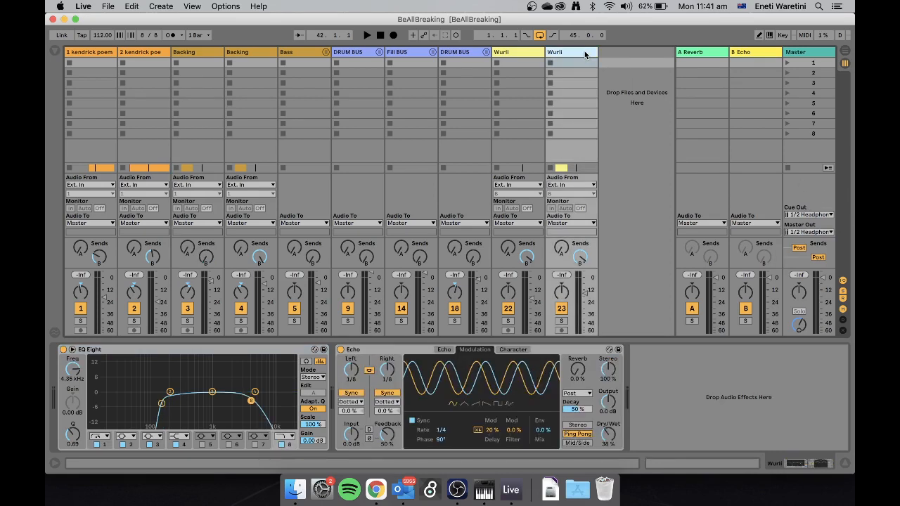
key(super+t)
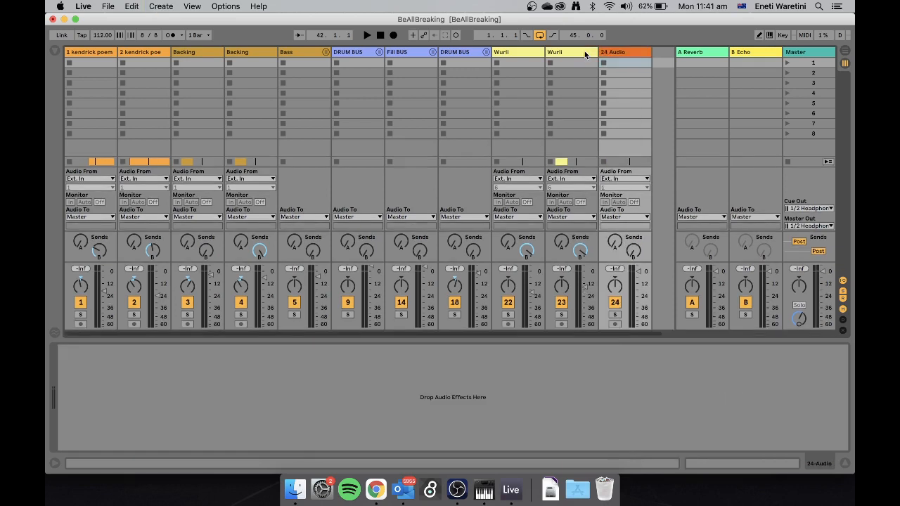
key(super+r)
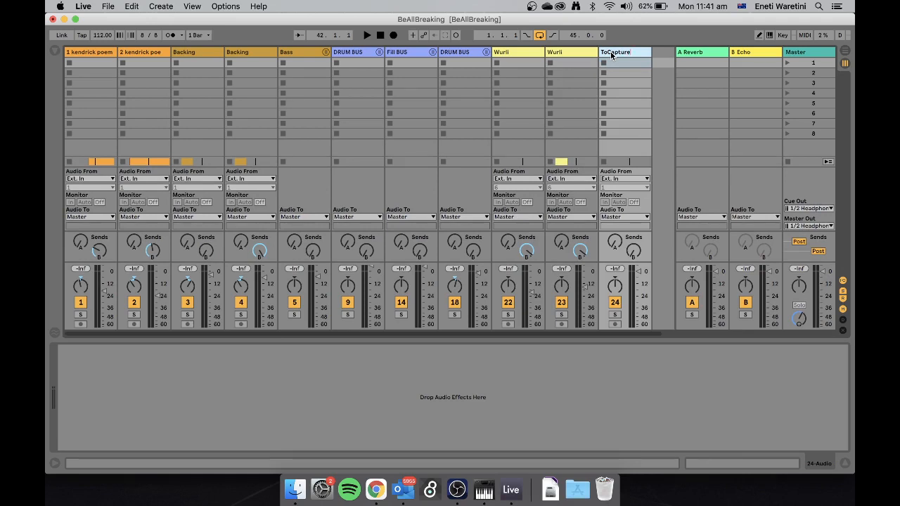
click(636, 61)
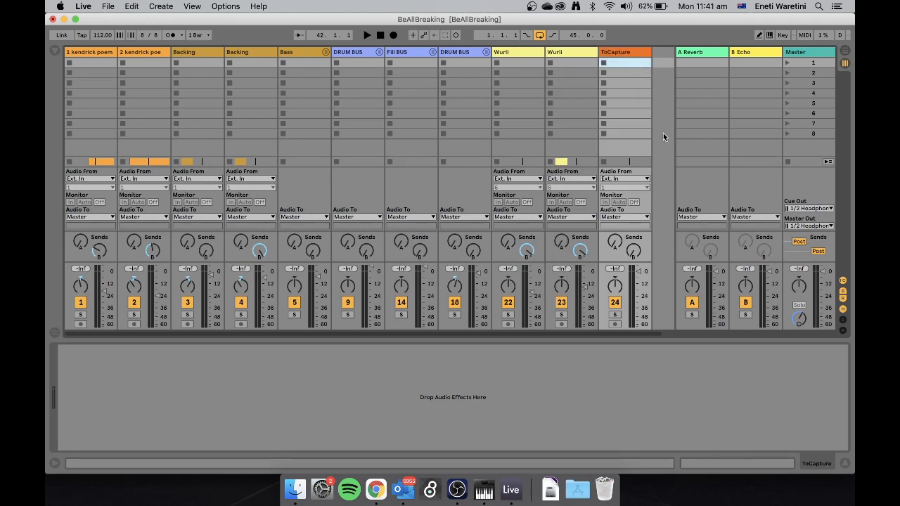
- Route the ToCapture track's output to Ext. Out 3/4 Soundflower and take its audio input from Master
click(636, 218)
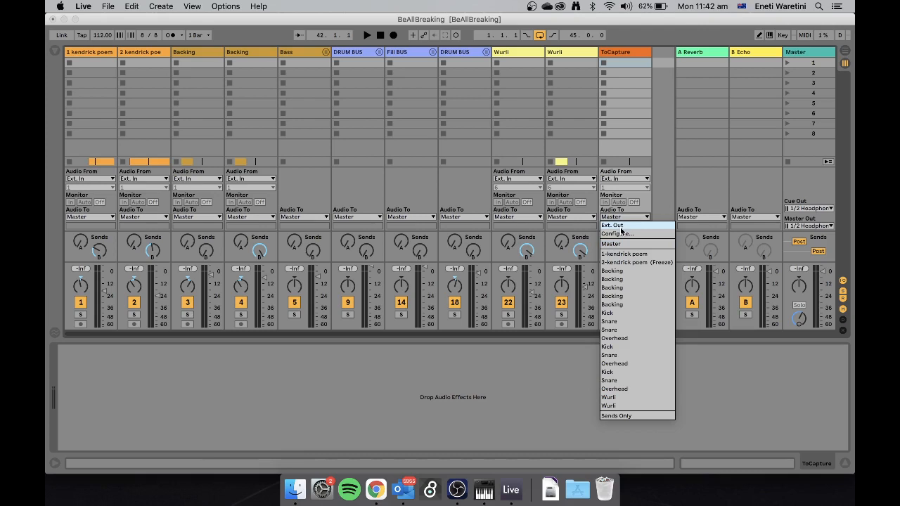
click(621, 227)
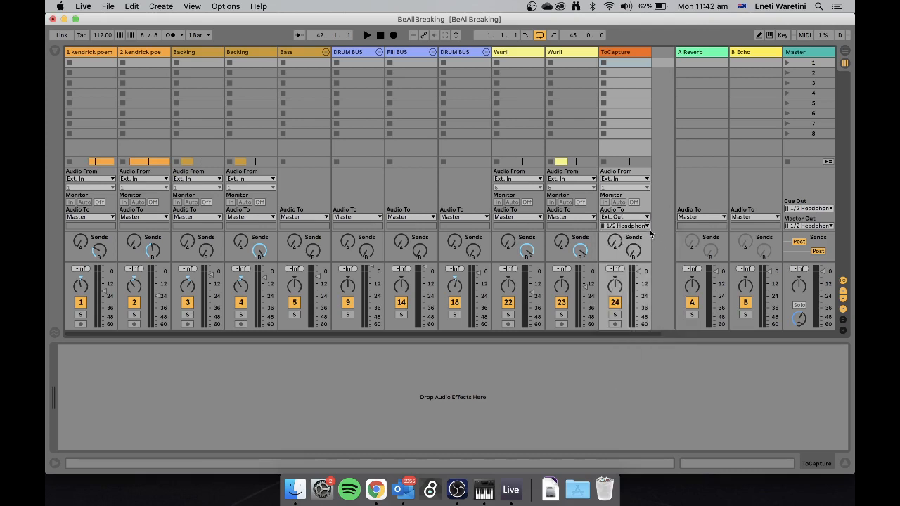
click(647, 226)
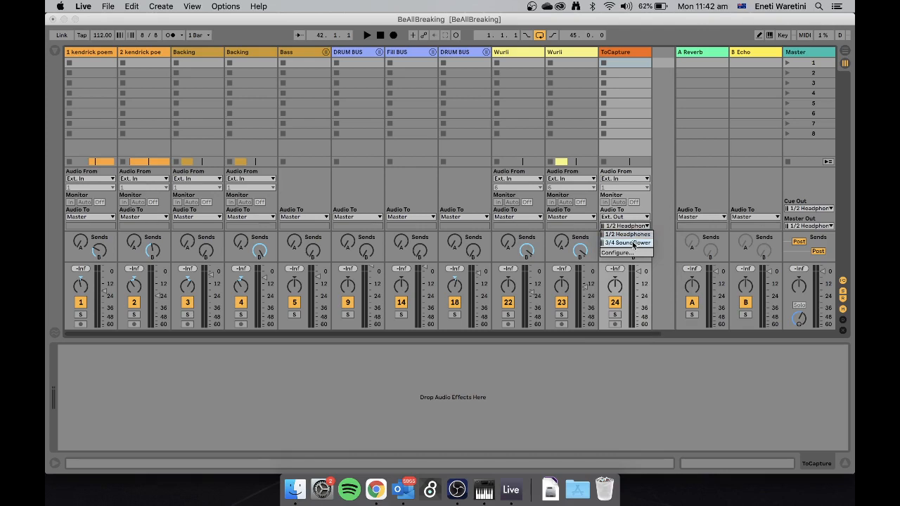
click(633, 243)
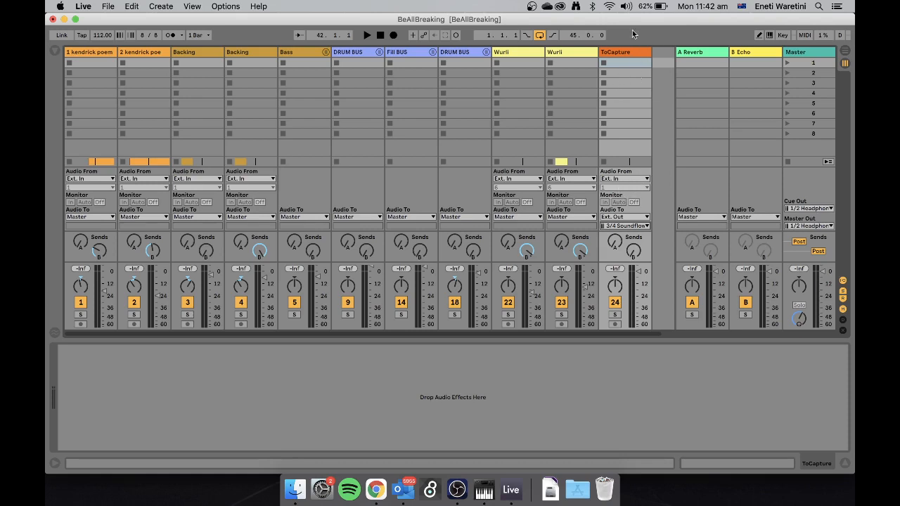
click(633, 179)
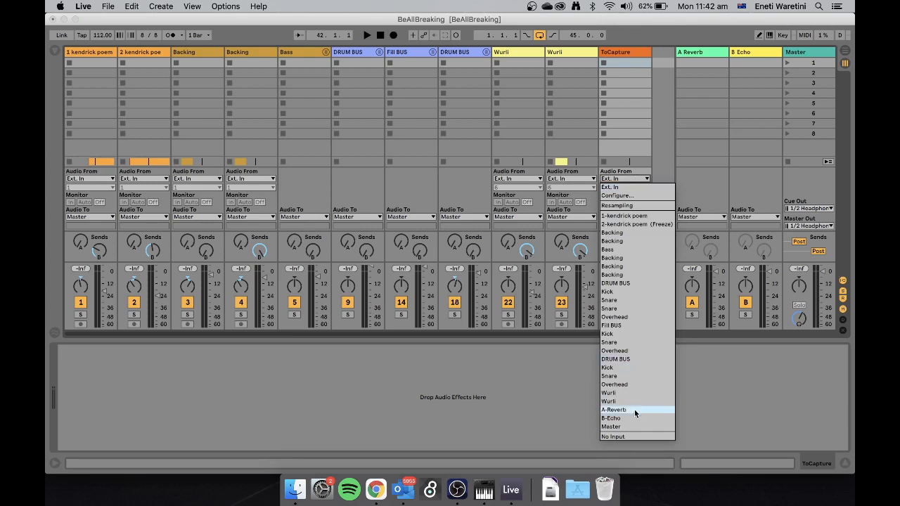
click(627, 426)
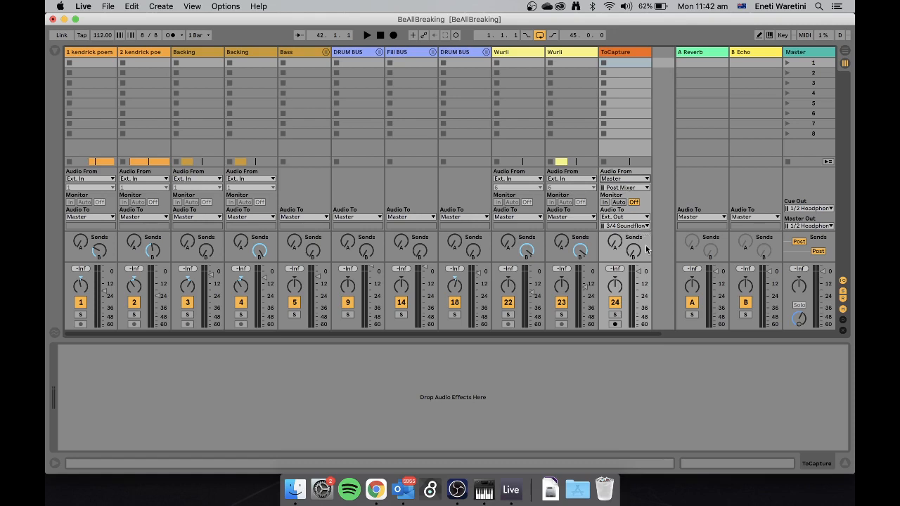
- Play the set and lower the Master track volume to about -16 dB
key(space)
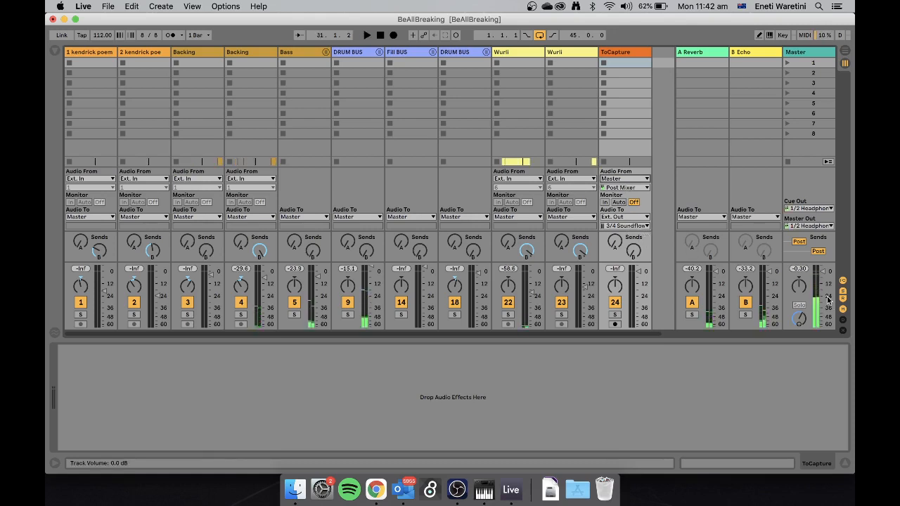
drag(822, 271, 815, 291)
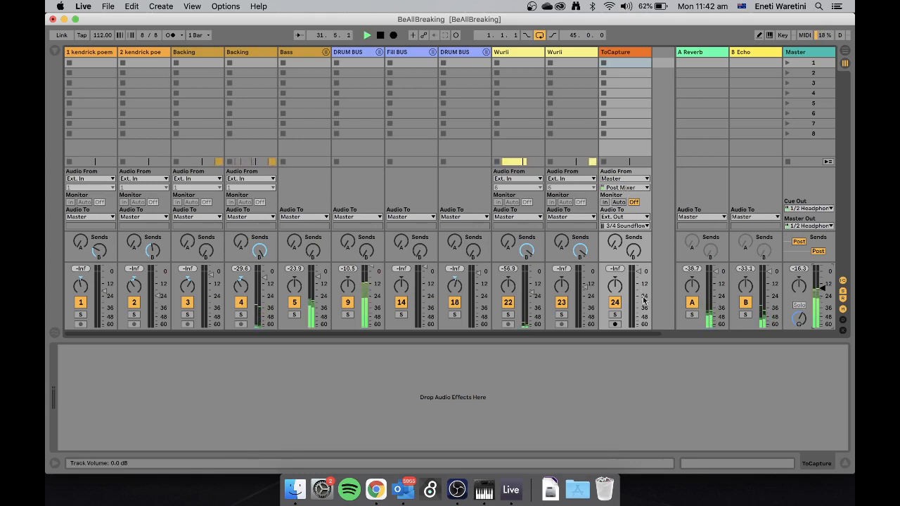
- Set the ToCapture track's monitoring to In with record arm switched off, and test the playback
click(614, 324)
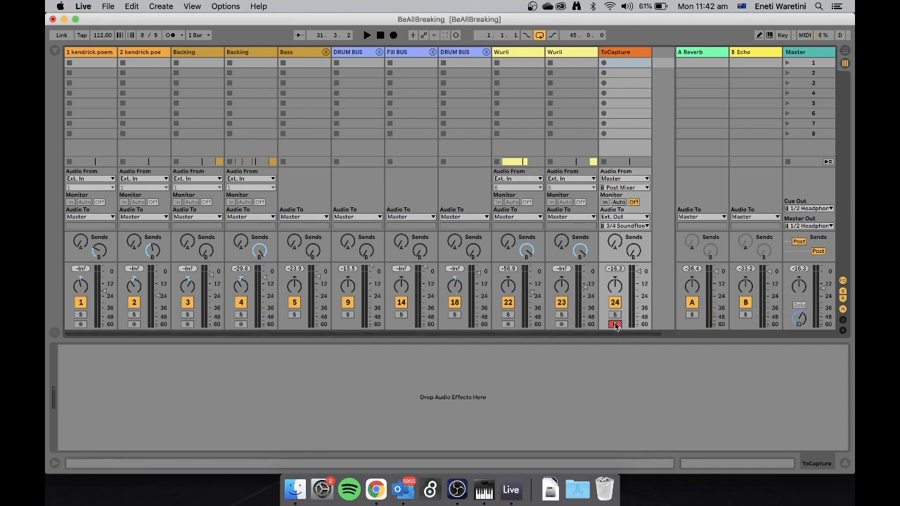
click(605, 205)
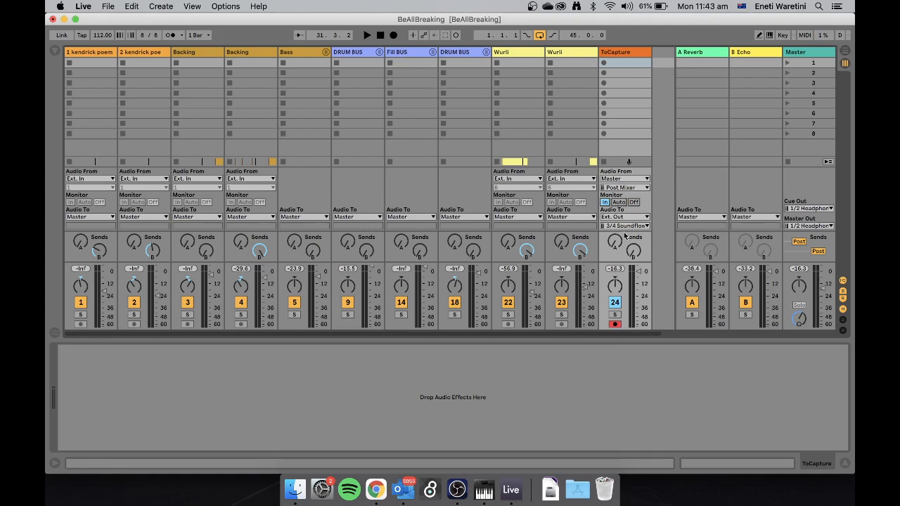
click(615, 324)
key(space)
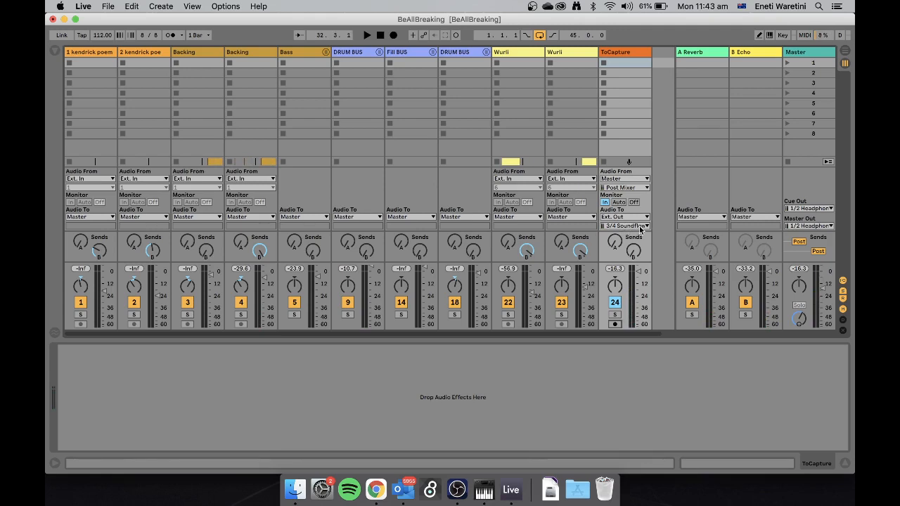
- Check the ToCapture track in Arrangement View, and return the playback position to the start of the set from Session View
key(Tab)
key(Tab)
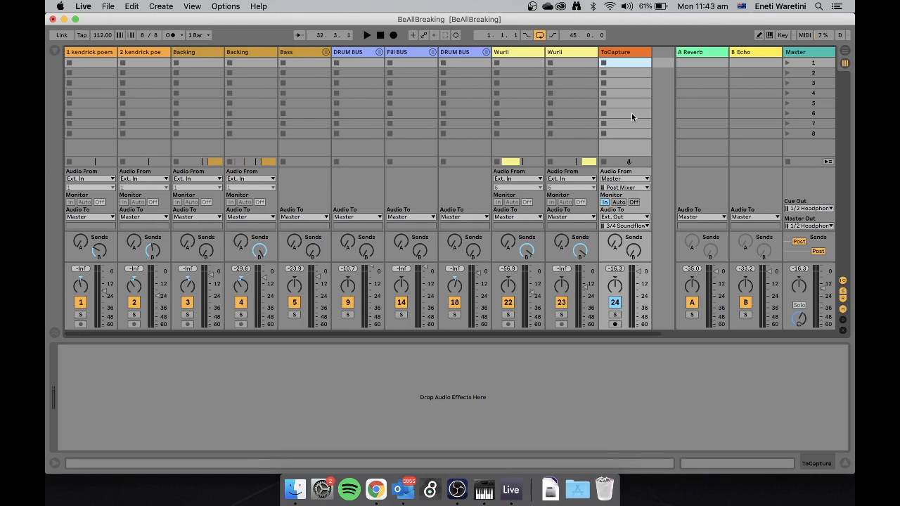
key(Tab)
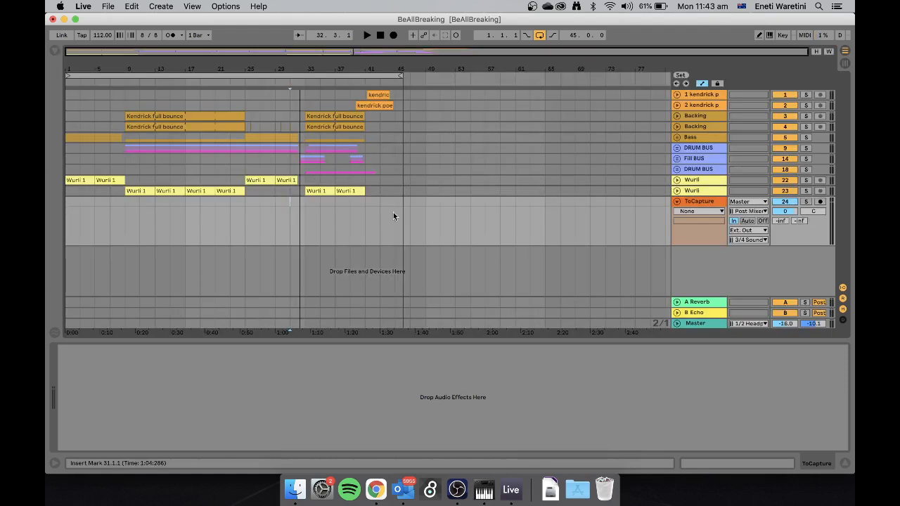
key(Tab)
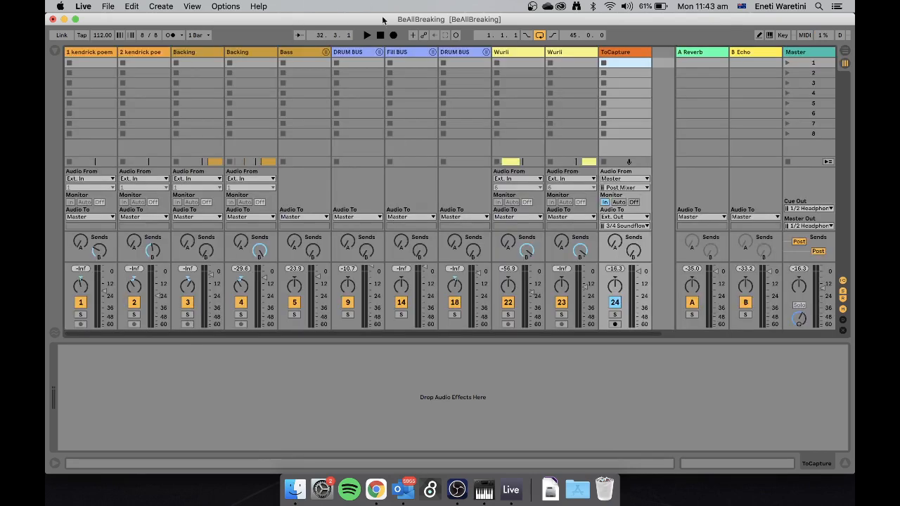
click(380, 35)
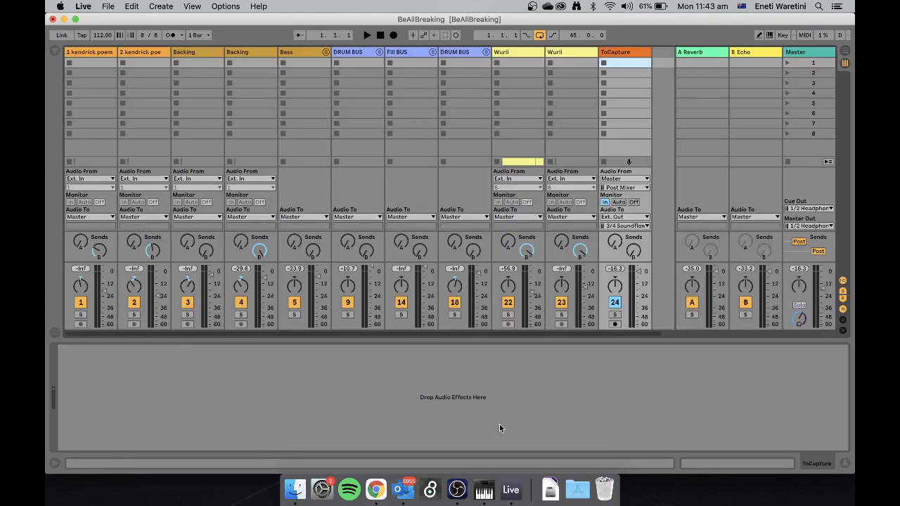
- Switch to QuickTime Player, dismiss its file chooser and start a new screen recording setup
key(super+space)
text(quick)
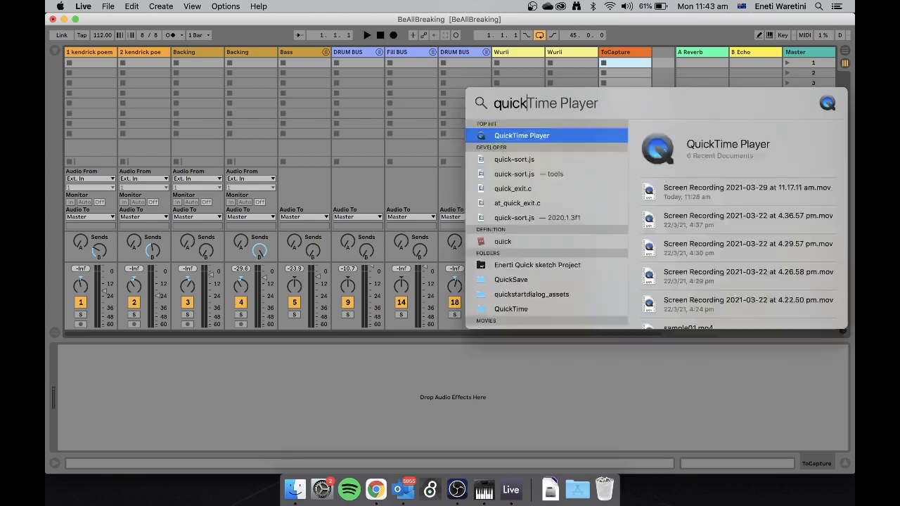
key(Return)
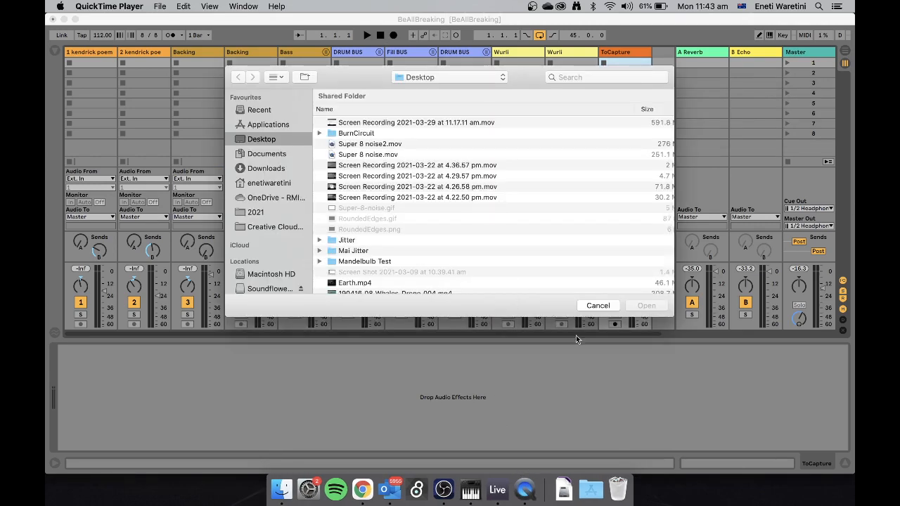
click(603, 305)
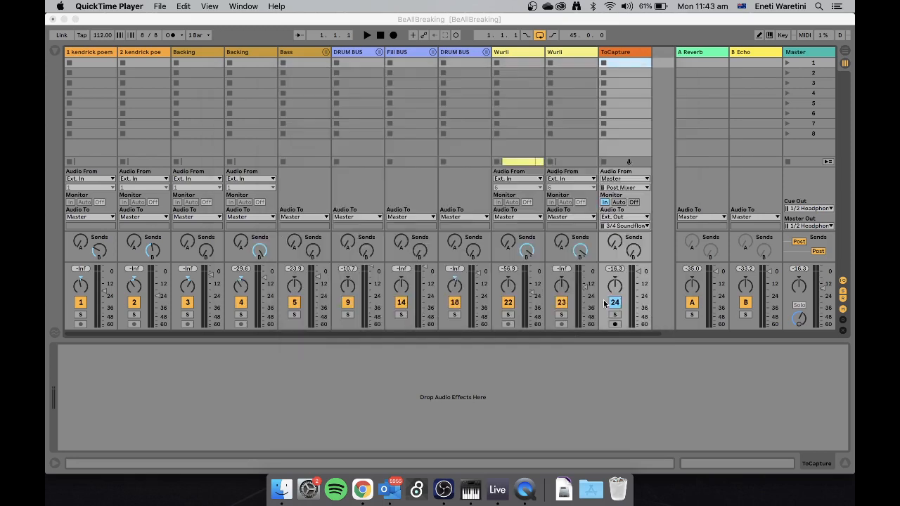
click(164, 7)
click(203, 41)
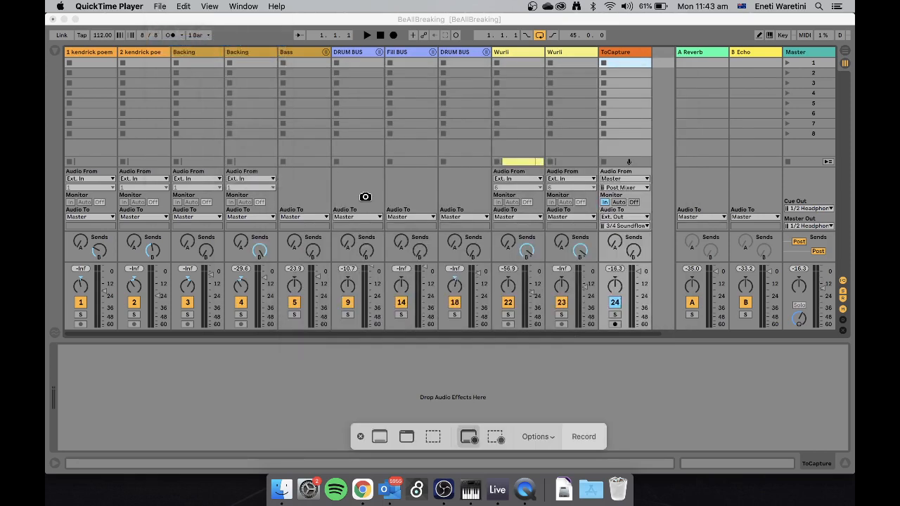
- Set the screen recording's microphone to Soundflower (2ch) and verify the selection in the recording options
click(555, 438)
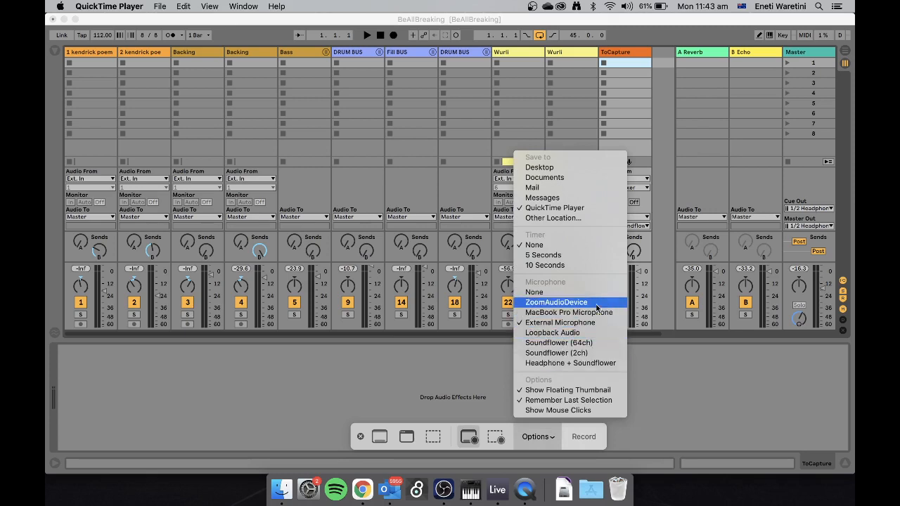
click(589, 359)
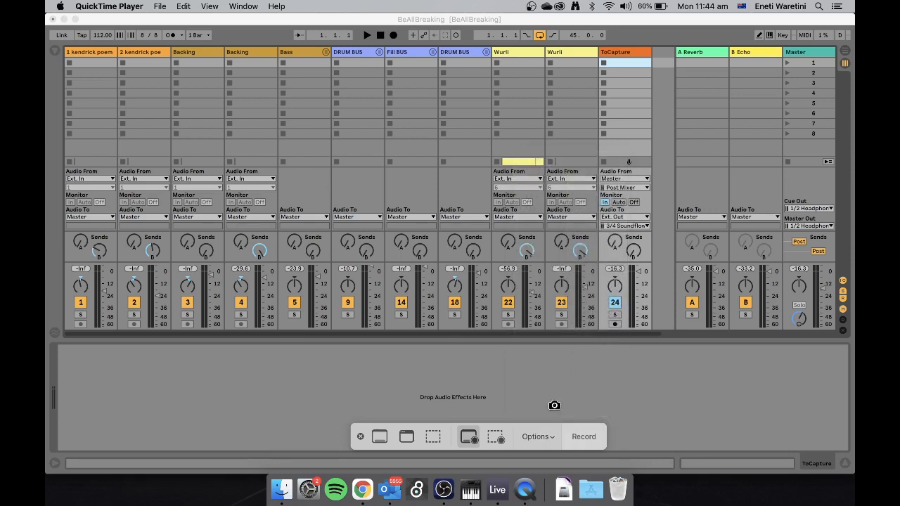
click(542, 440)
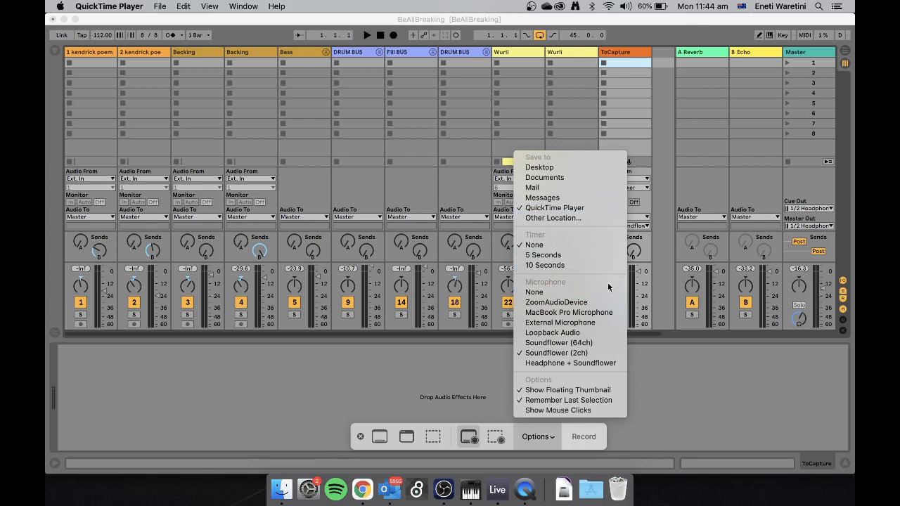
click(685, 400)
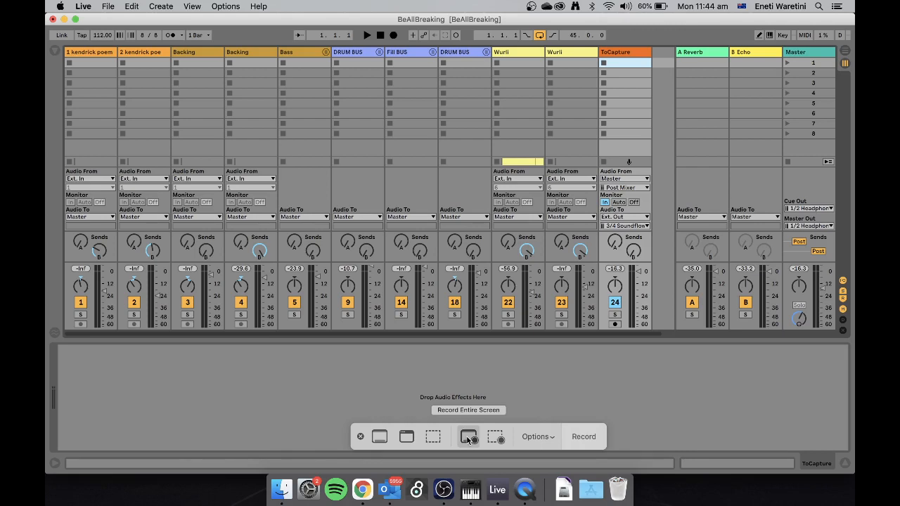
- Start recording the entire screen and play the Live set from the beginning
click(589, 437)
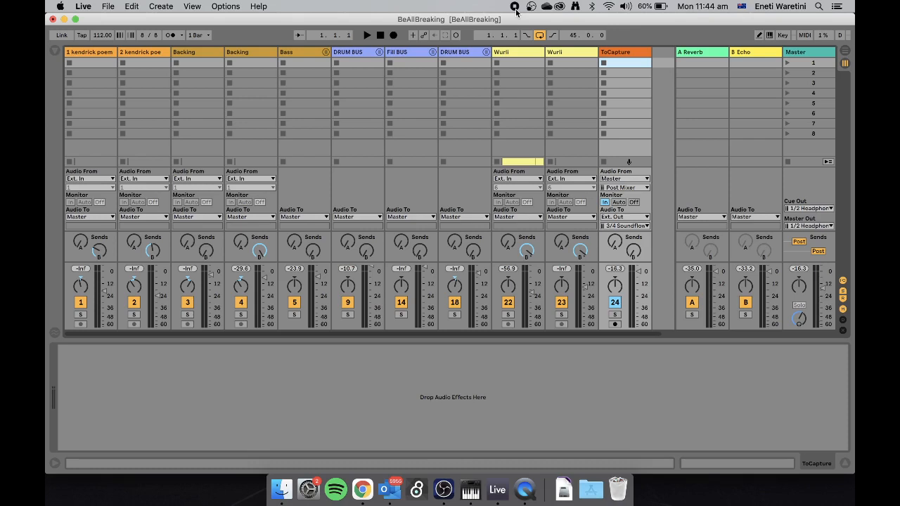
click(365, 35)
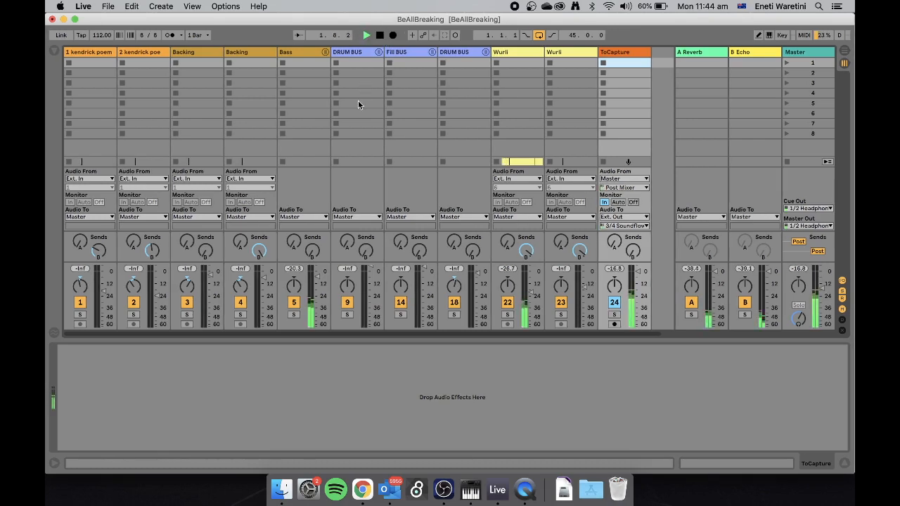
- While recording, show the set in Arrangement View, return to Session View and stop Live's playback
key(Tab)
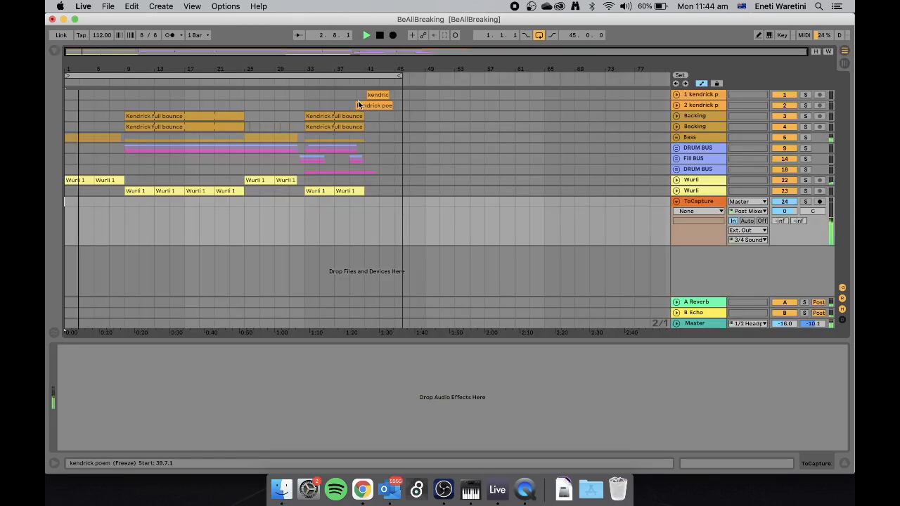
key(Tab)
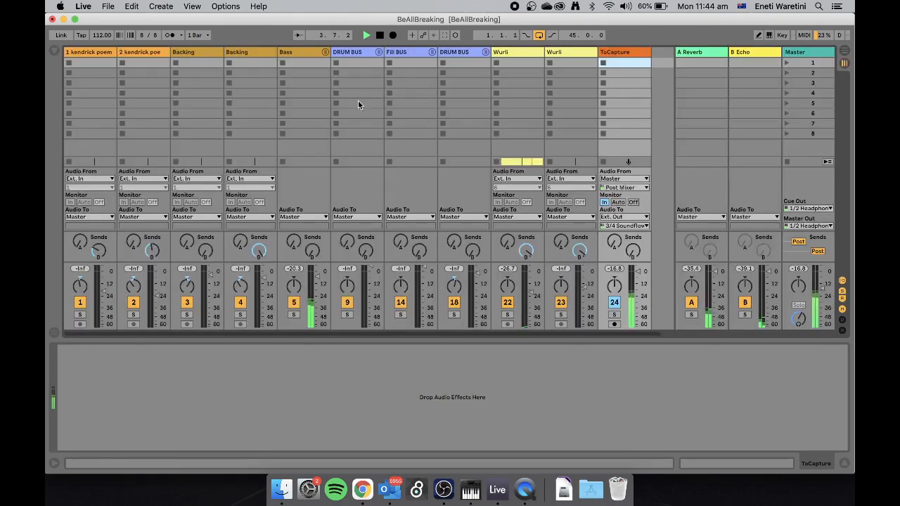
click(380, 36)
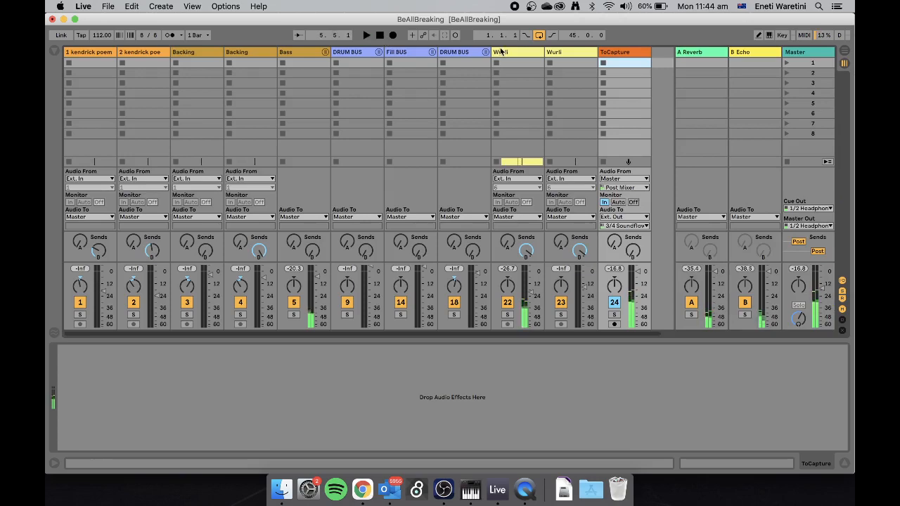
- End the screen recording, then play the captured movie to check its picture and sound, and pause it
click(514, 6)
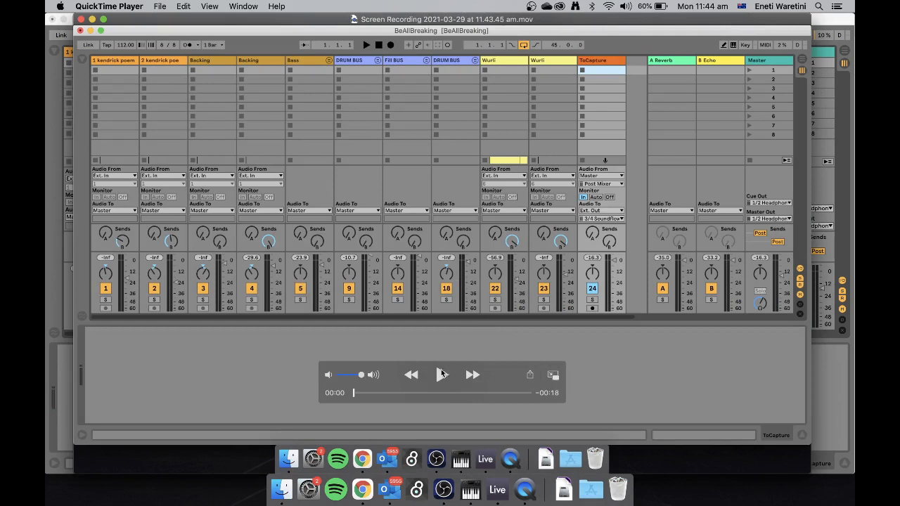
click(442, 378)
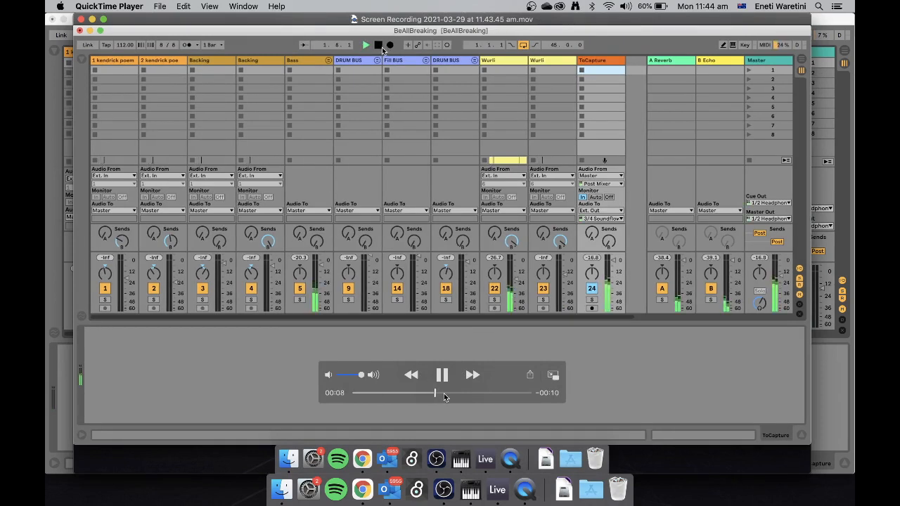
click(441, 375)
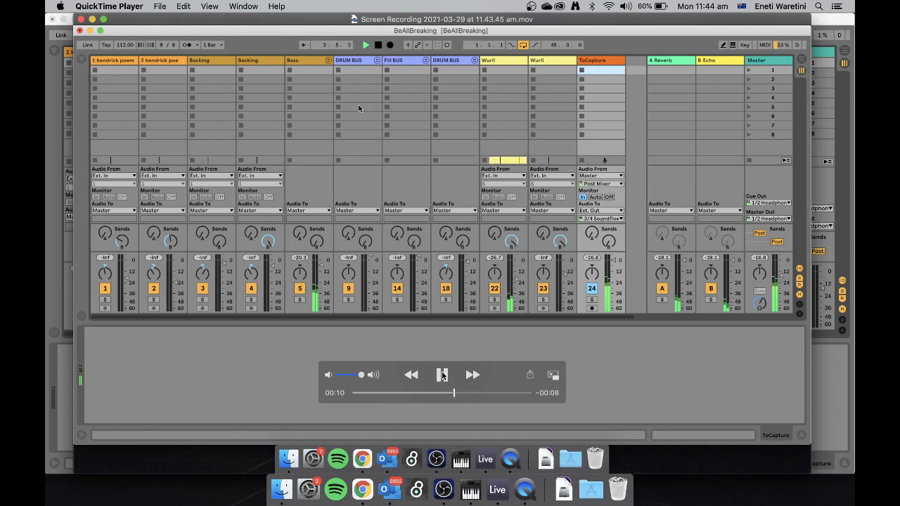
- Save the screen recording to the Desktop as TestCapture and quit QuickTime Player
click(160, 6)
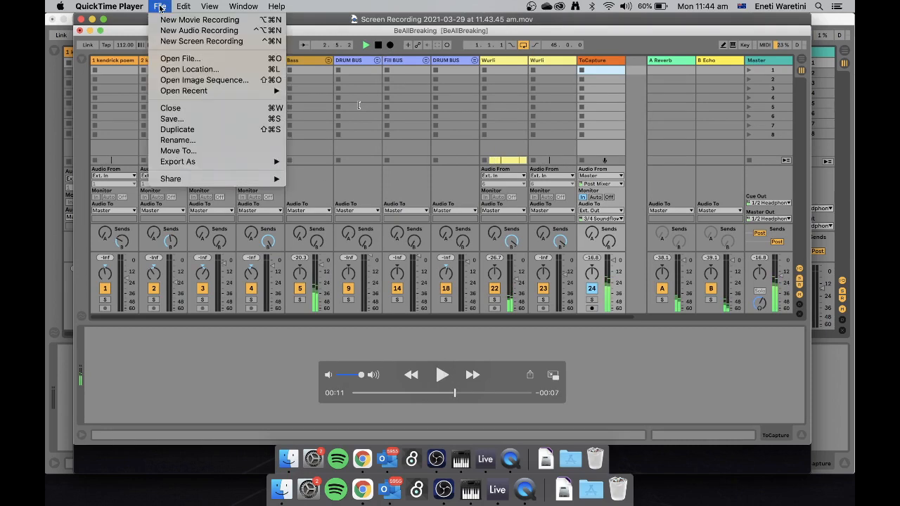
click(211, 123)
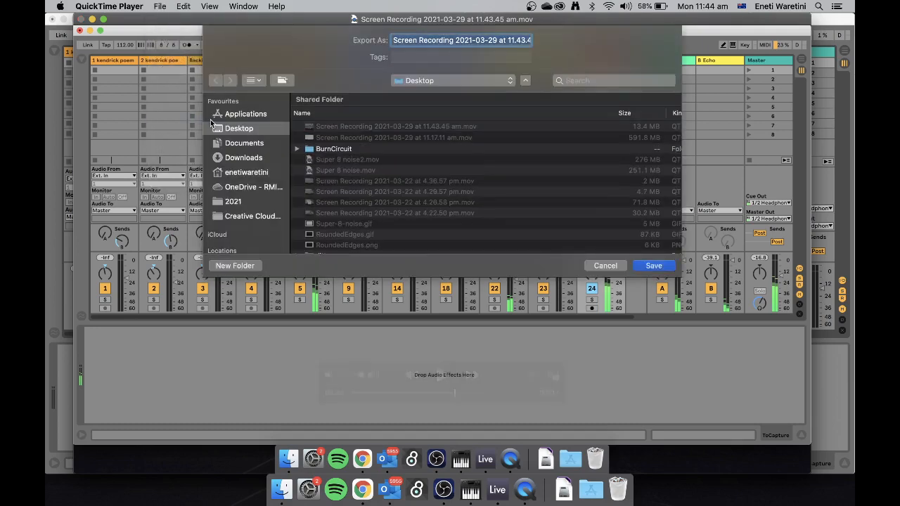
text(jfd)
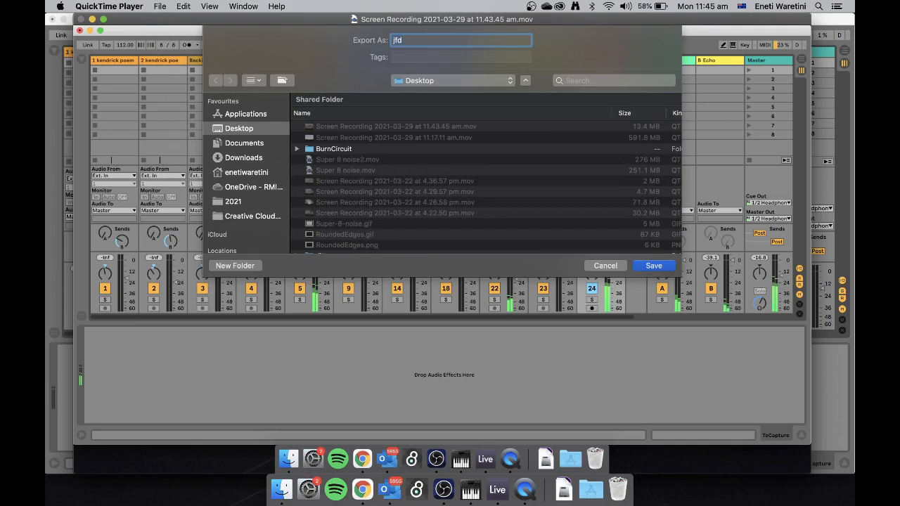
key(BackSpace)
key(BackSpace)
key(BackSpace)
text(TestCaptur)
key(Return)
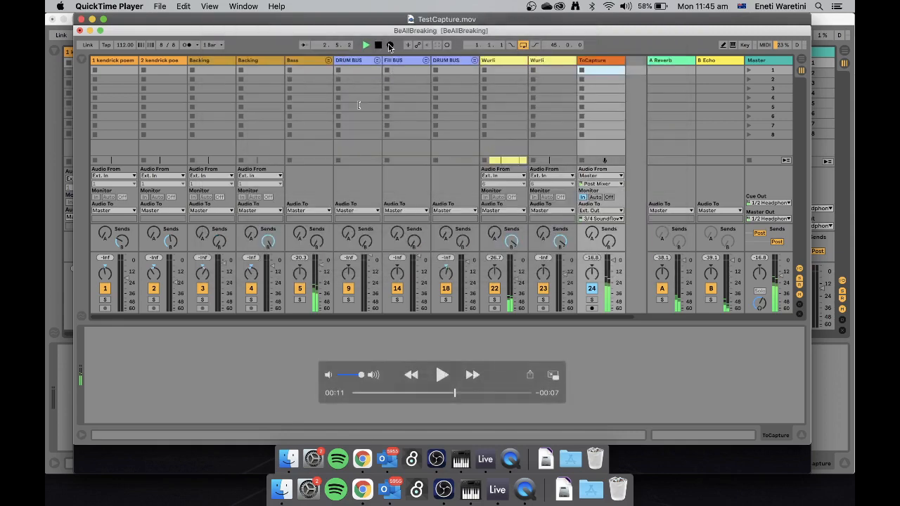
click(109, 7)
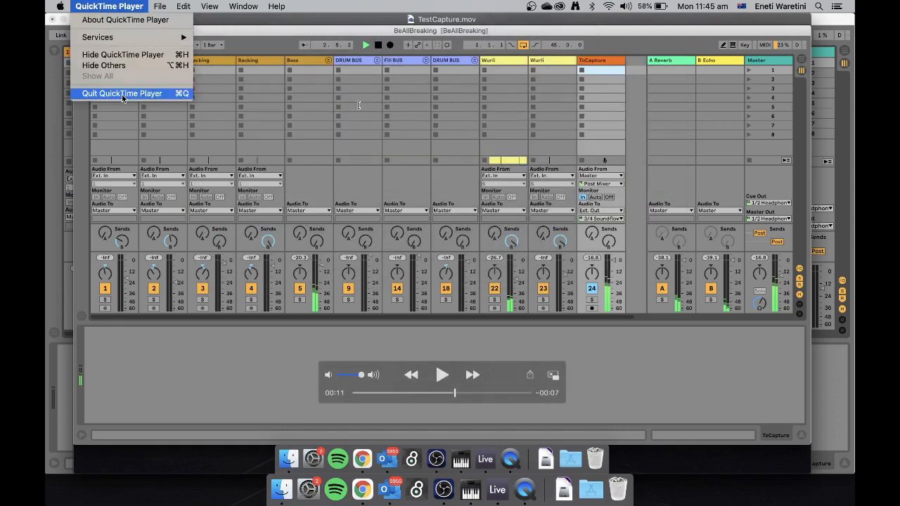
click(120, 93)
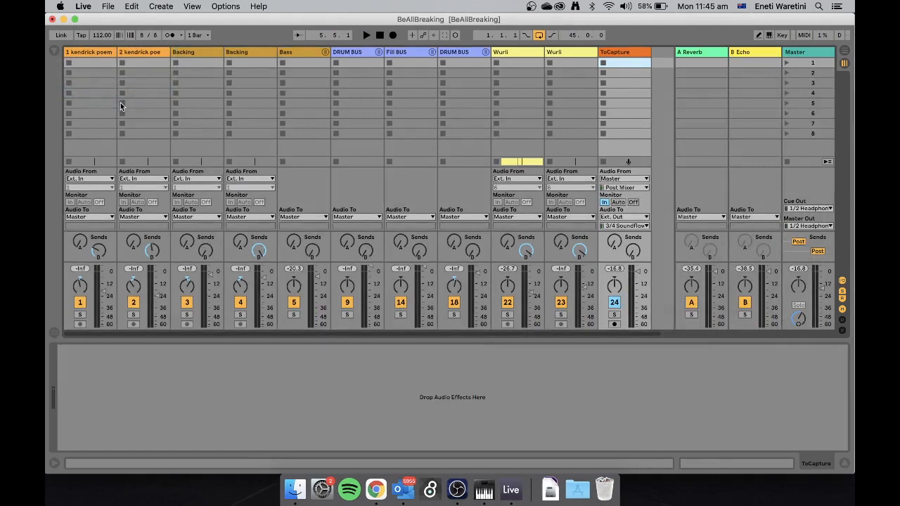
click(635, 53)
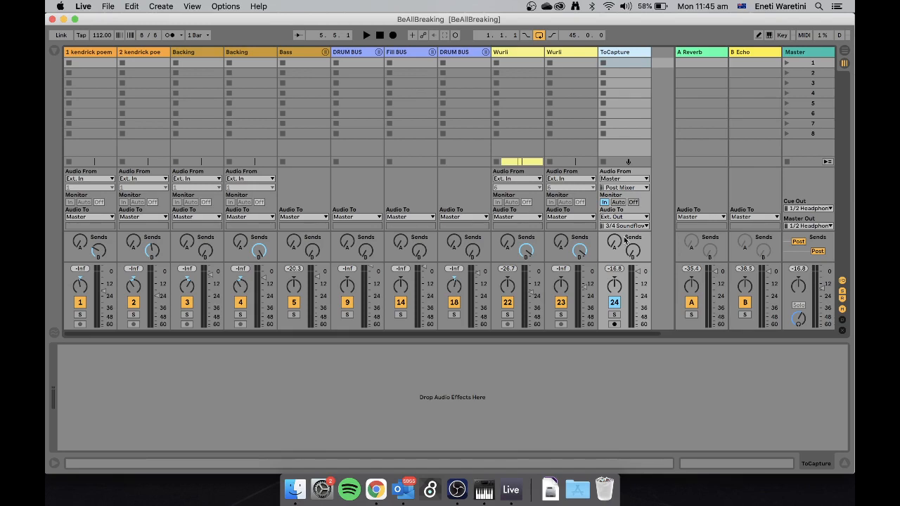
click(530, 6)
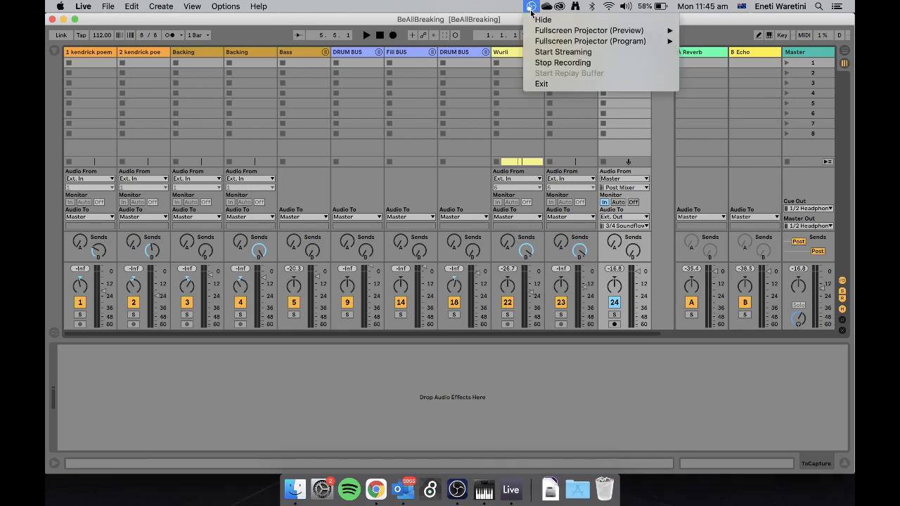